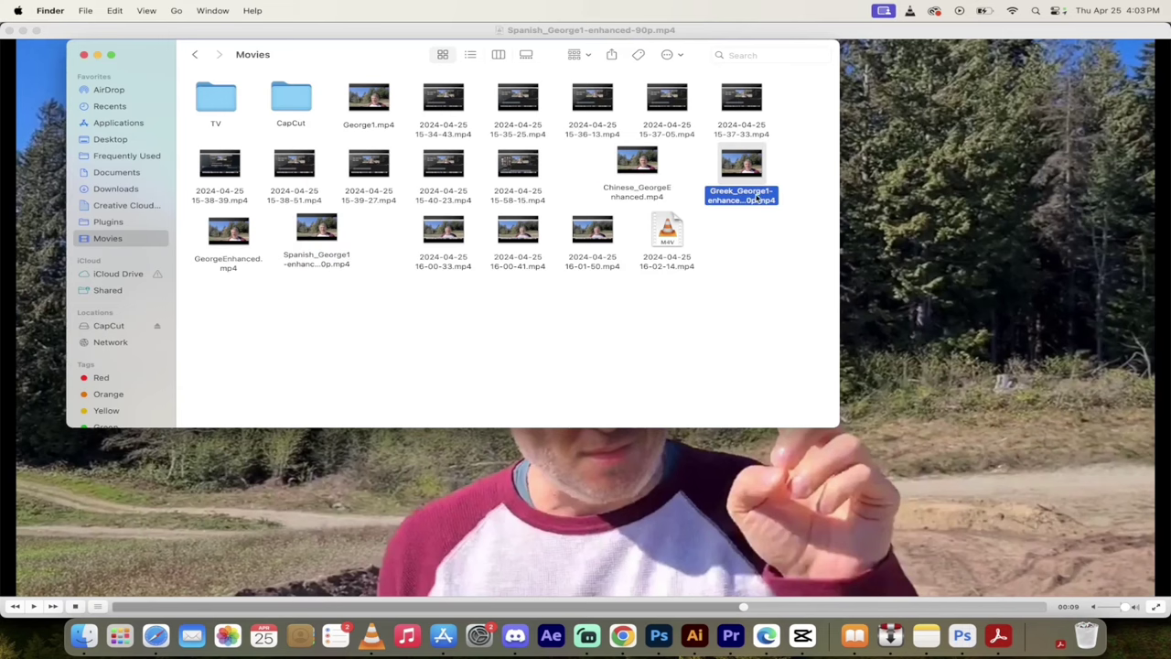
Play Greek_George1-enhanced-90p.mp4 in VLC with the volume raised, pausing about six seconds in
double_click(743, 196)
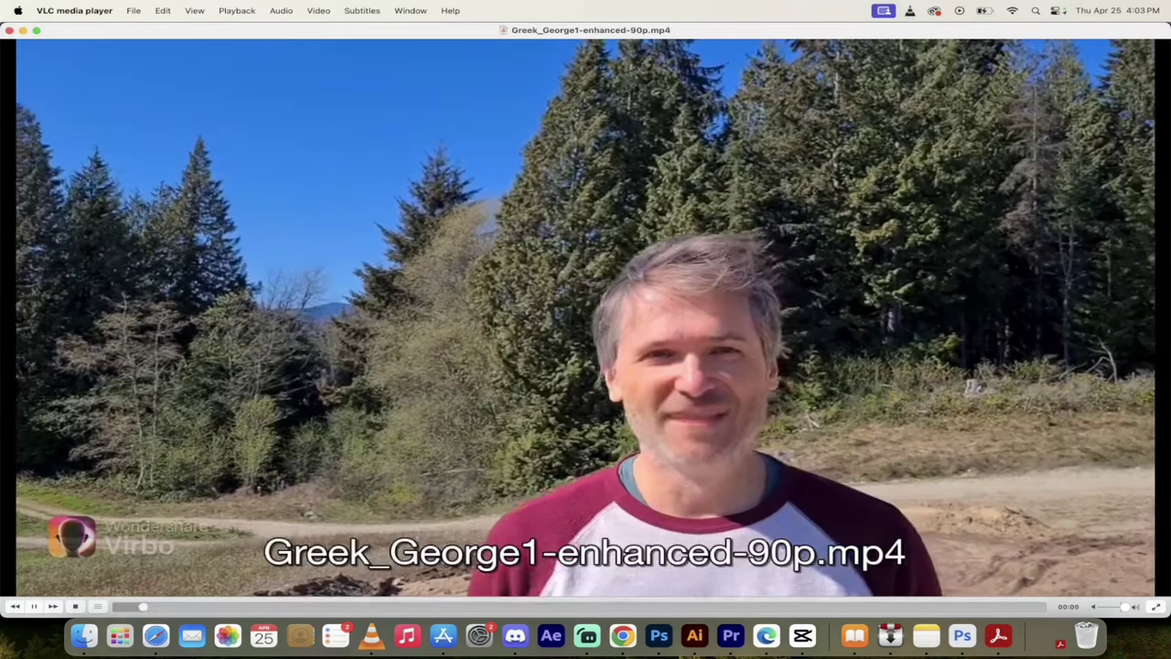
key("super+Up")
key("super+Up")
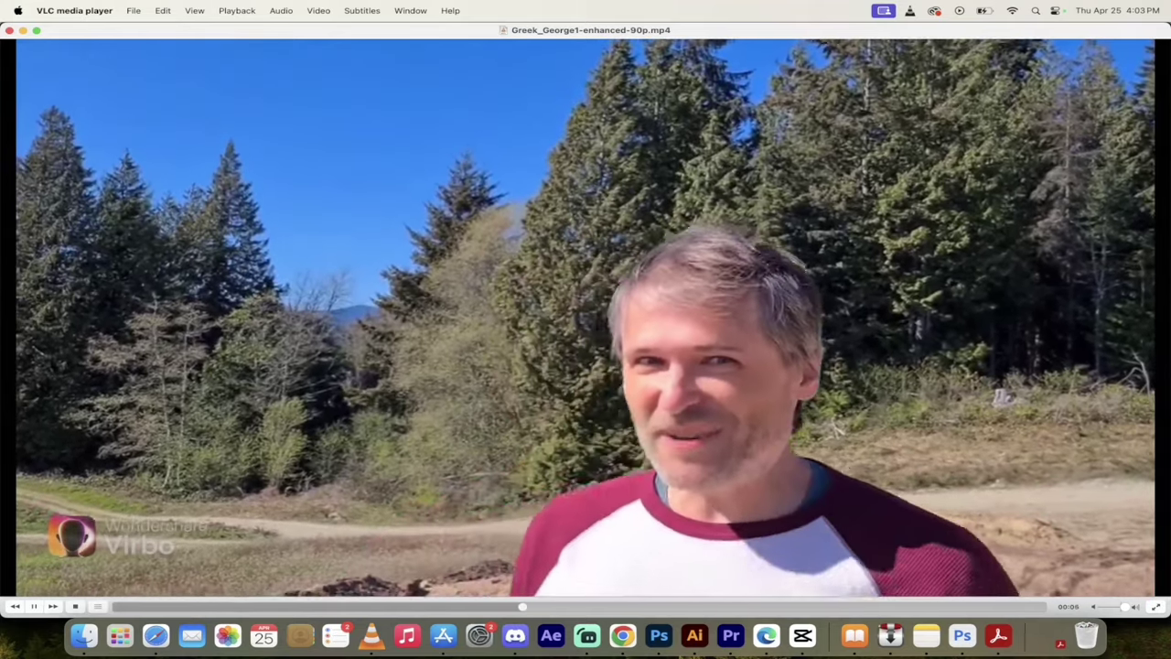
key("space")
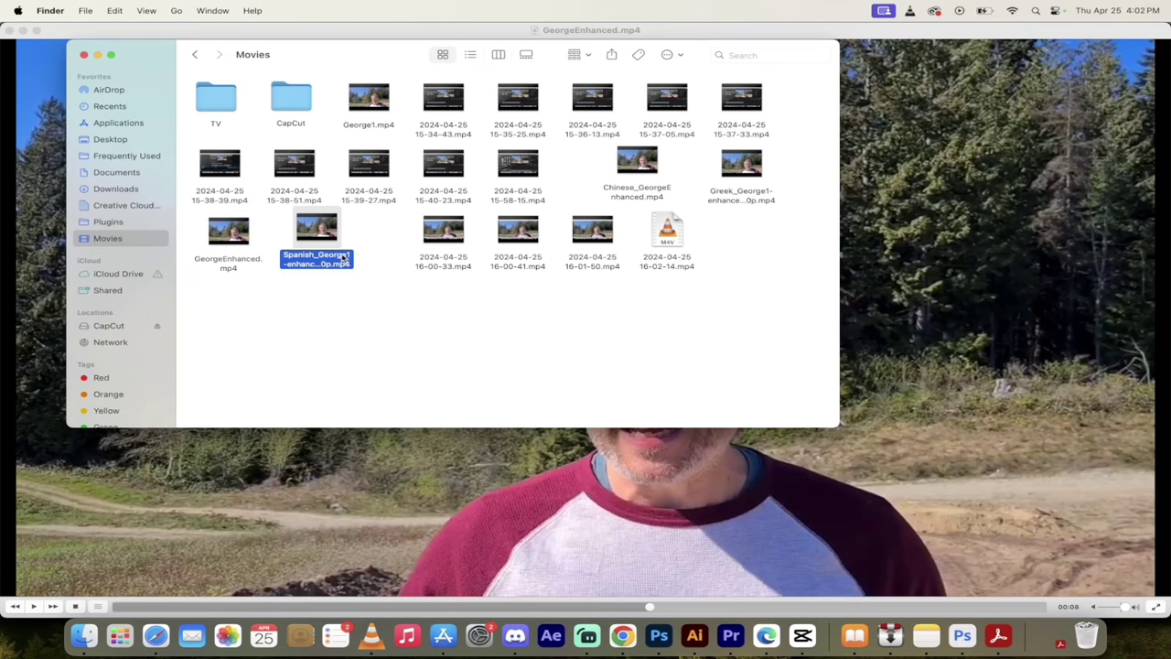
Drop Spanish_George1-enhanced-90p.mp4 onto VLC and let it play to 00:09
left_click_drag(318, 264, 454, 390)
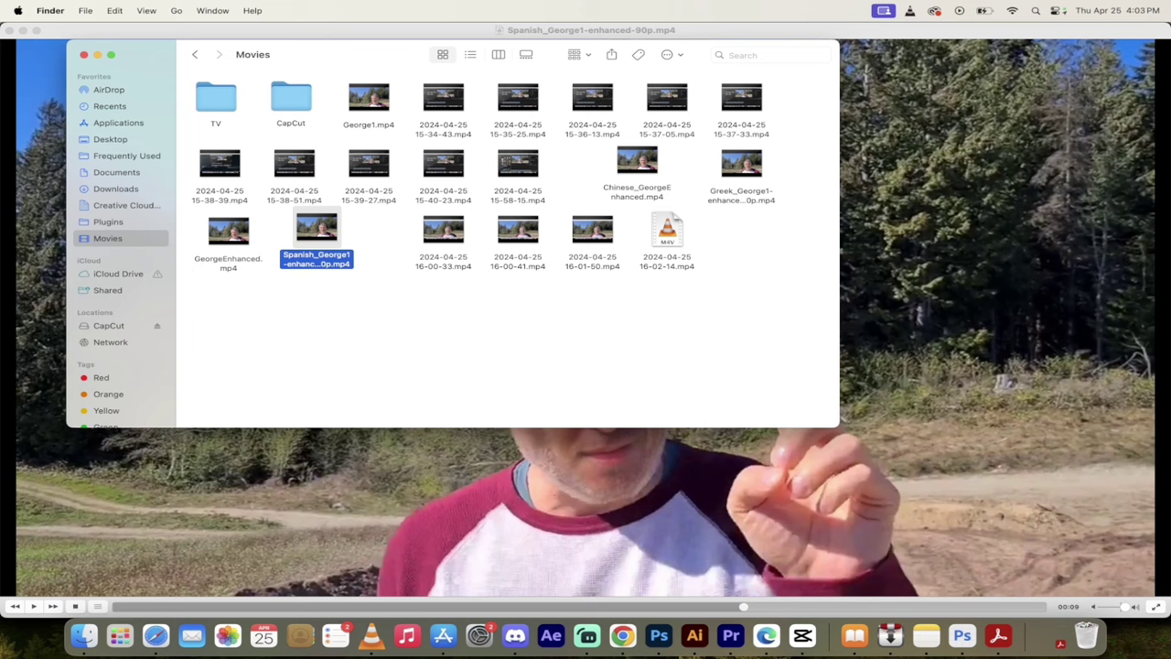
Reload Greek_George1-enhanced-90p.mp4 into VLC and pause it at 00:06
left_click(636, 190)
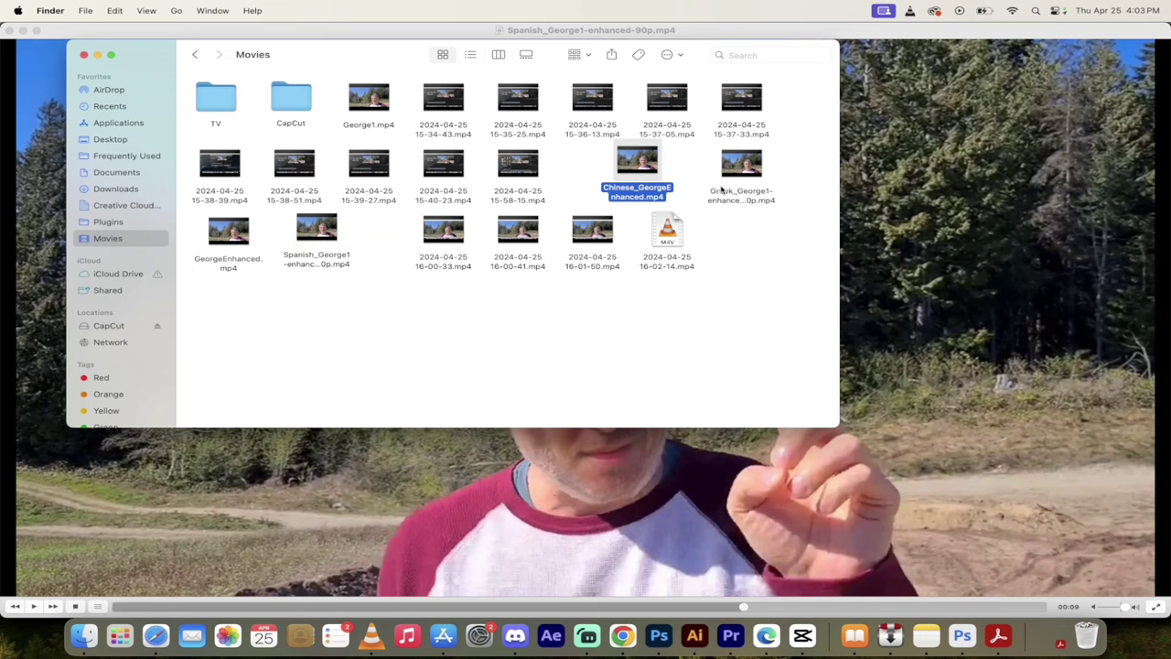
left_click(732, 198)
left_click_drag(744, 202, 467, 368)
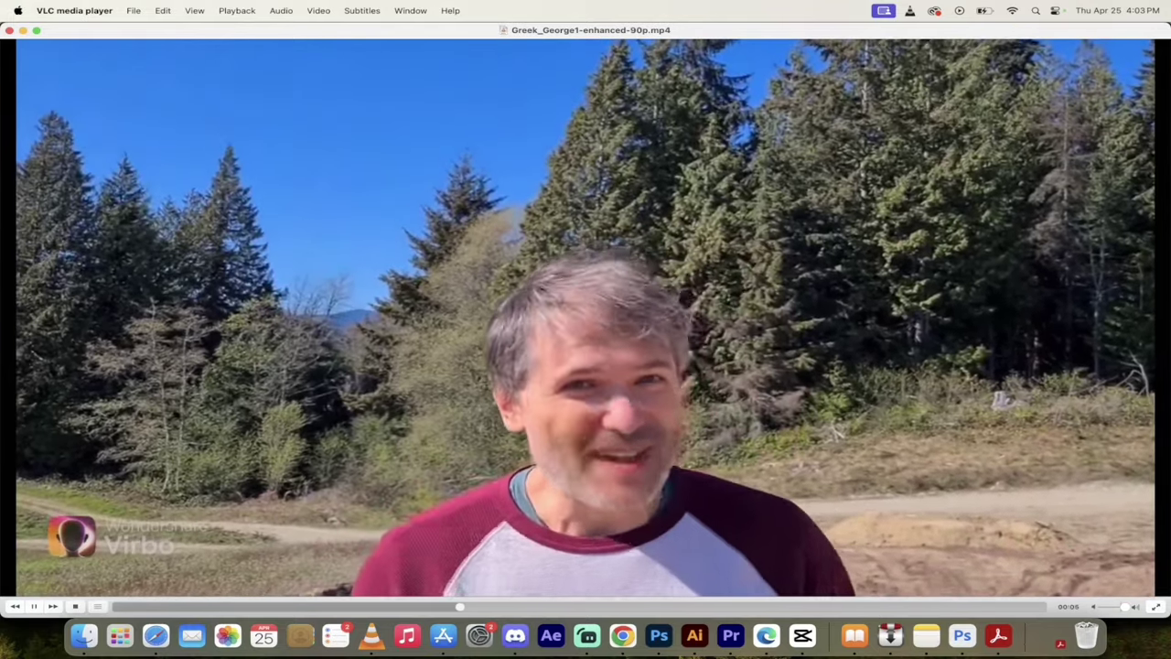
key("space")
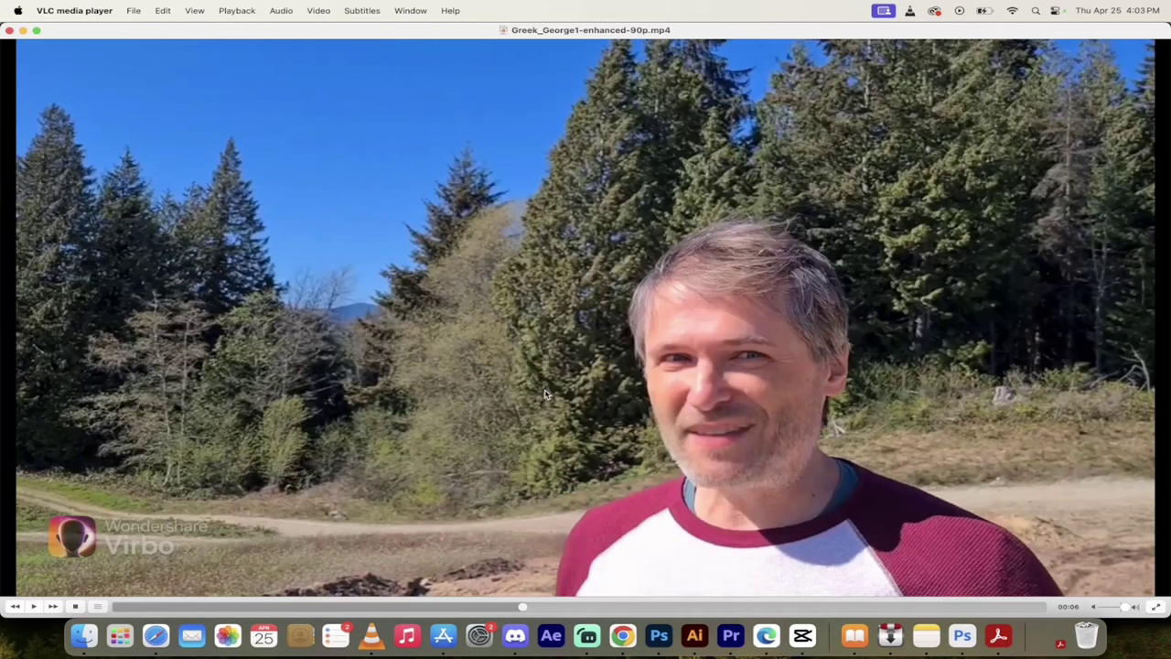
Drag Chinese_GeorgeEnhanced.mp4 from the Movies folder into VLC and pause it at 00:10
left_click(83, 640)
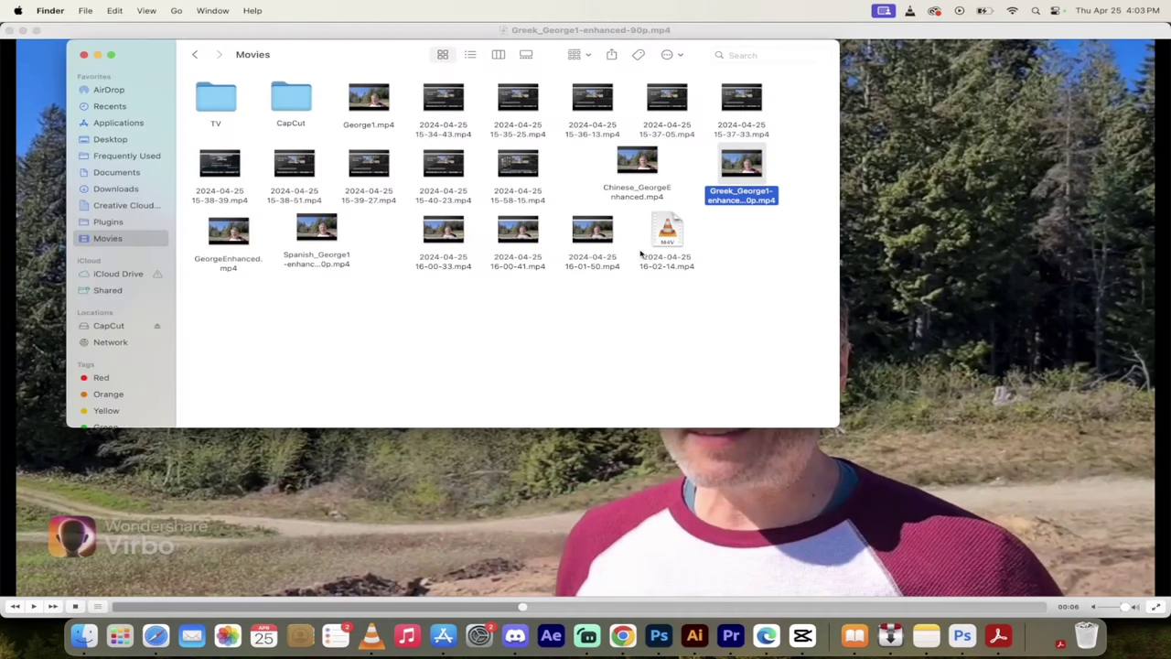
left_click(643, 193)
left_click_drag(640, 198, 685, 242)
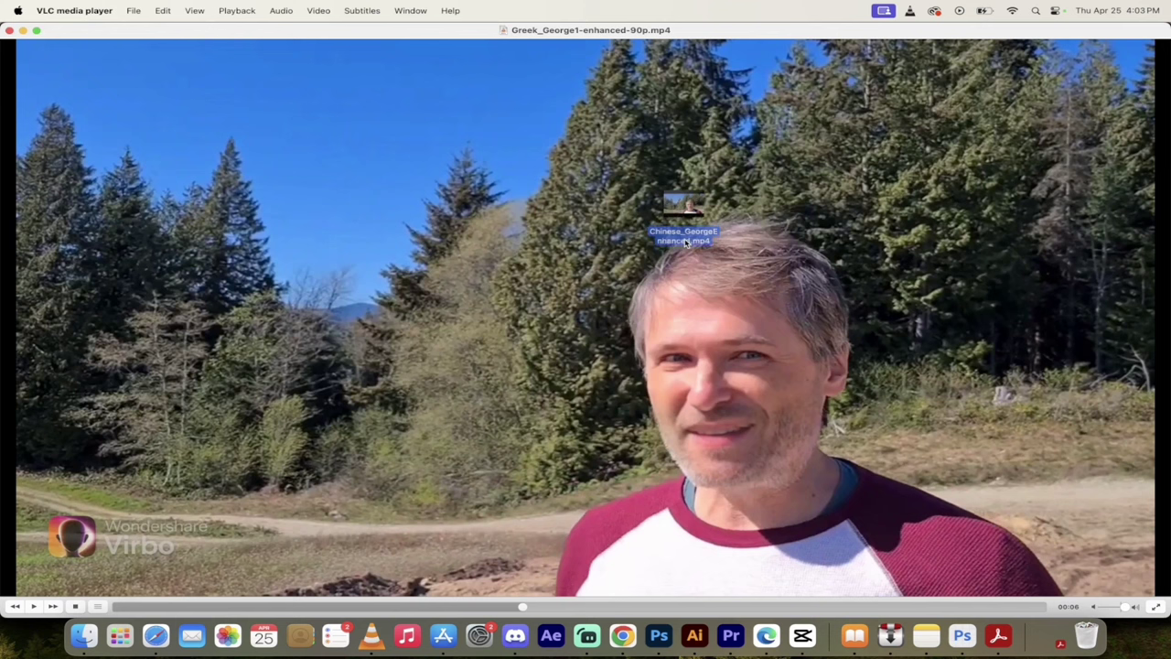
left_click_drag(446, 391, 474, 408)
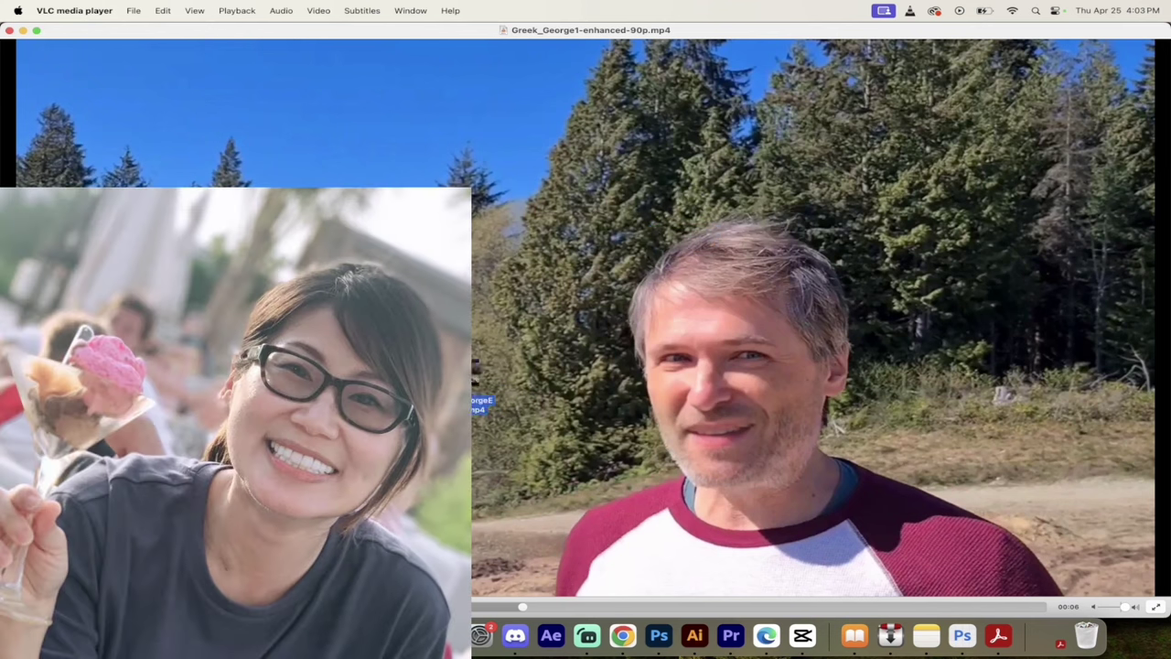
left_click_drag(442, 427, 498, 429)
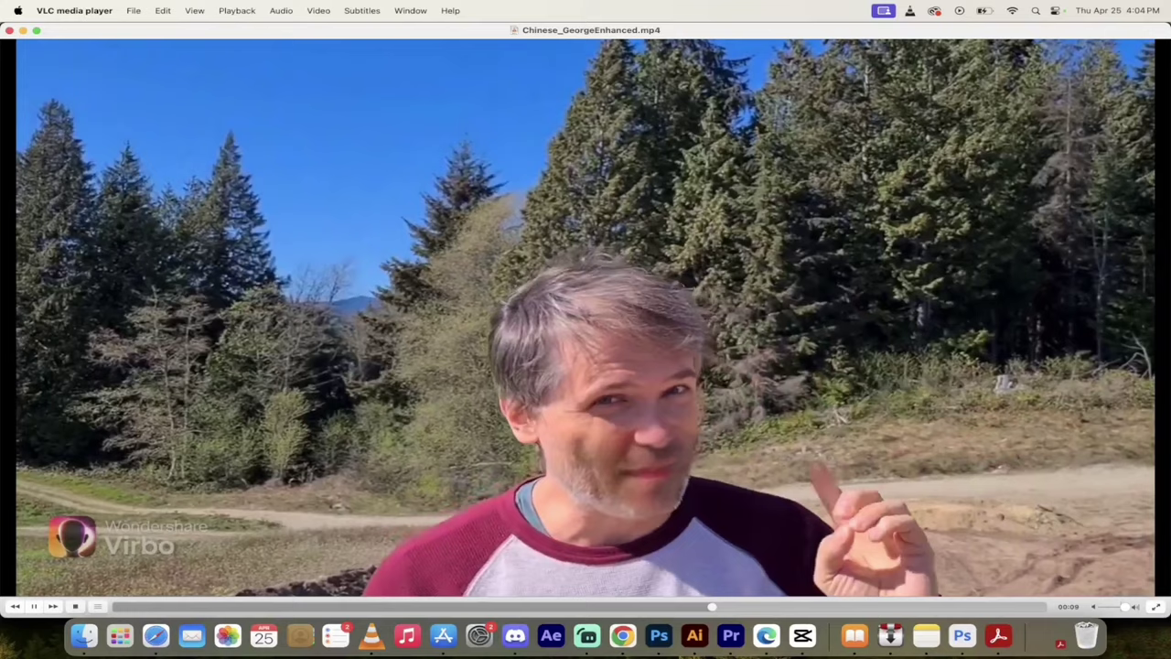
key("space")
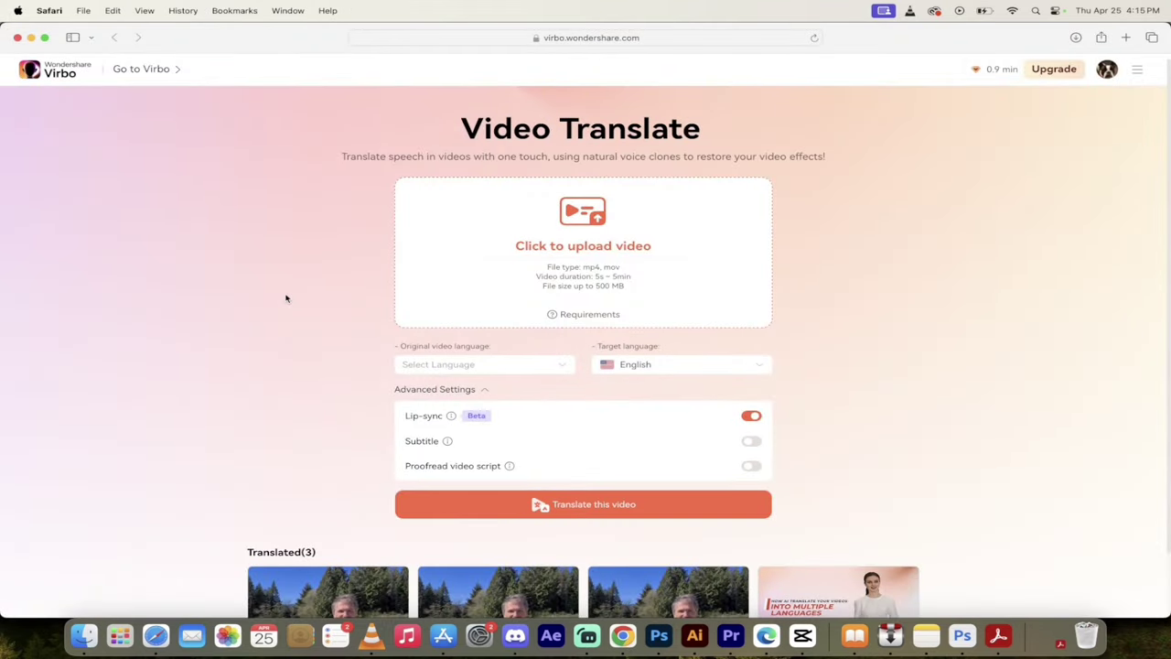
Check the Virbo account's usage and plan details
scroll(594, 283, "down", 2)
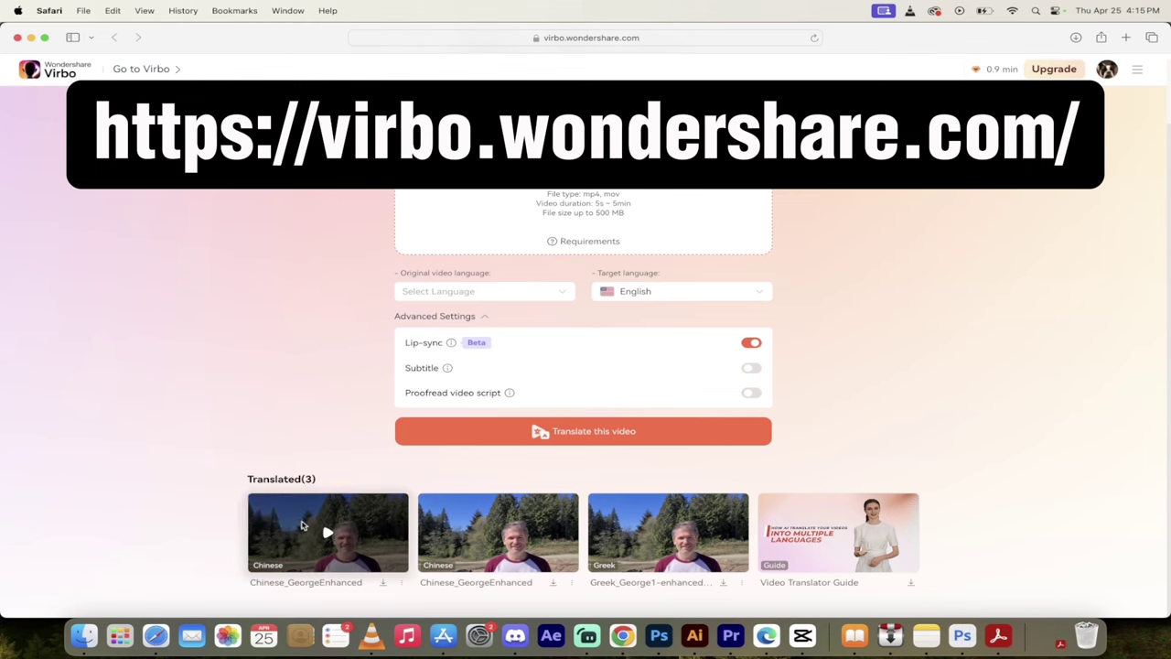
scroll(975, 496, "up", 2)
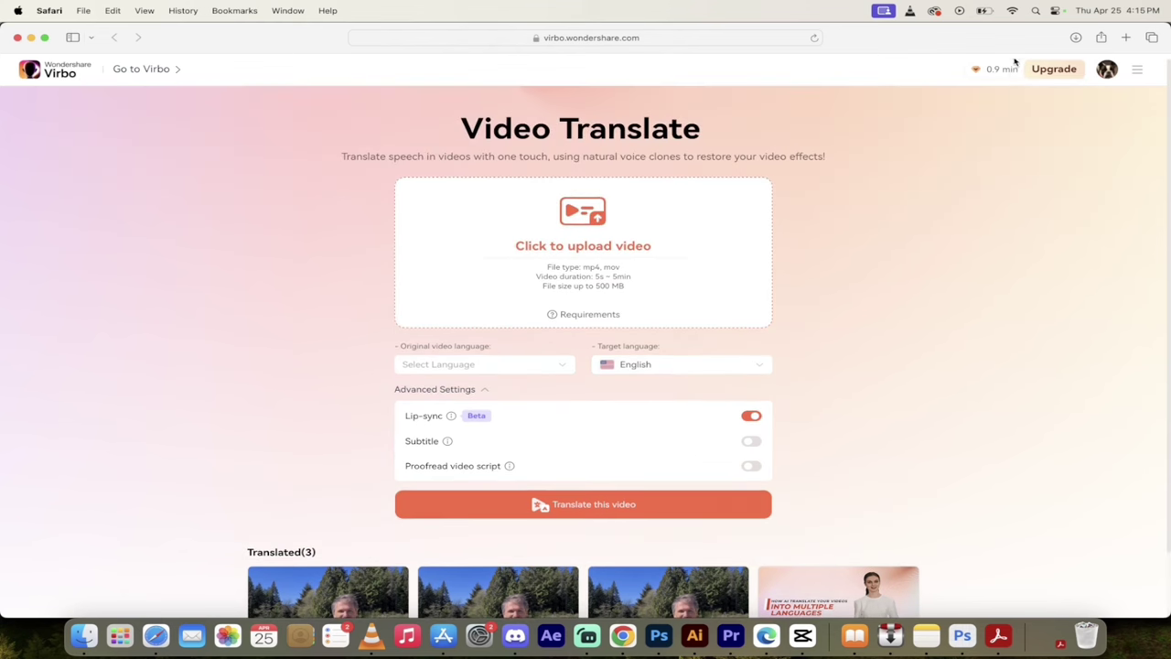
left_click(1104, 71)
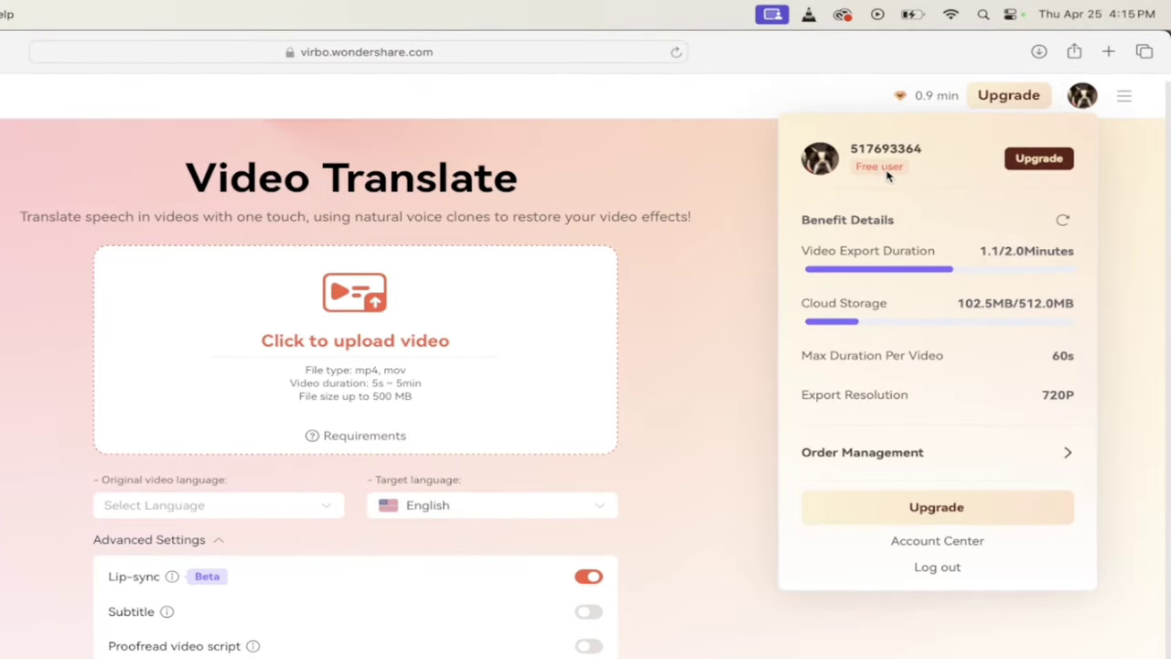
Go to the Virbo homepage at virbo.wondershare.com by entering 'vir' in the address bar
left_click(462, 53)
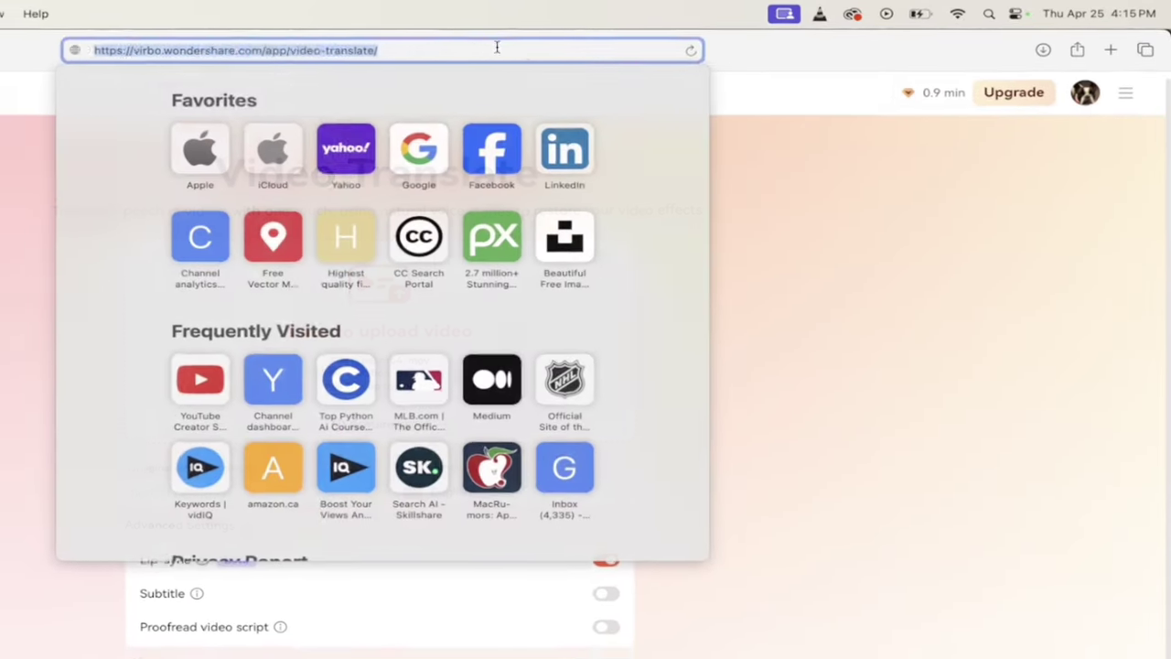
type("vi")
type("rb")
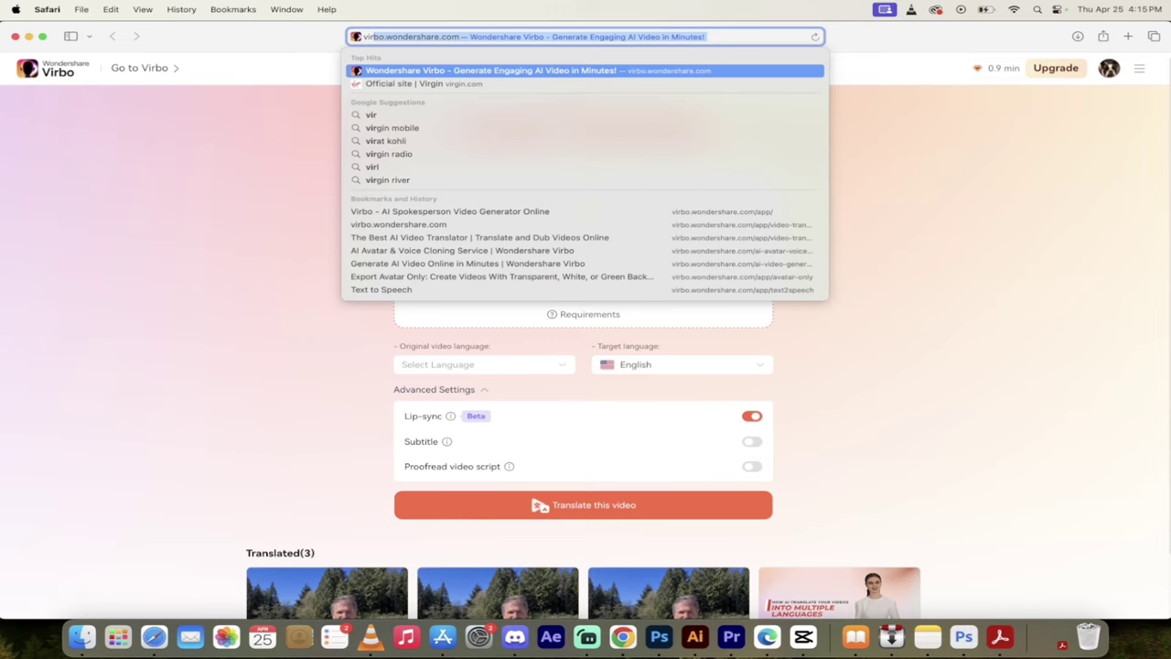
key("Return")
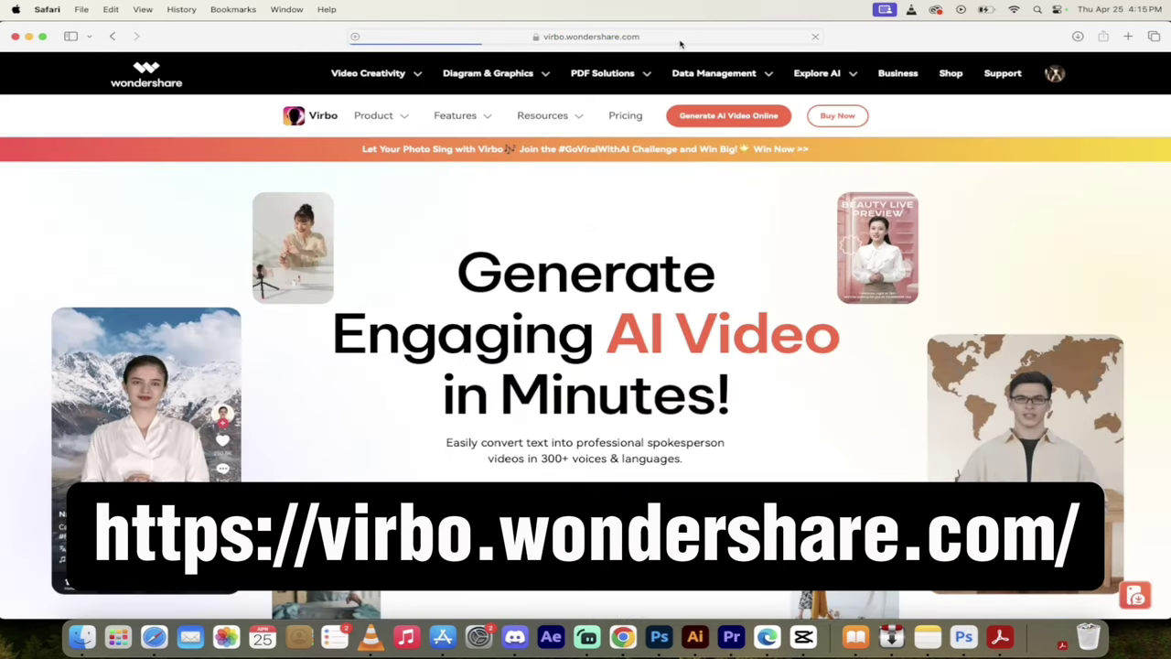
left_click(755, 43)
key("Escape")
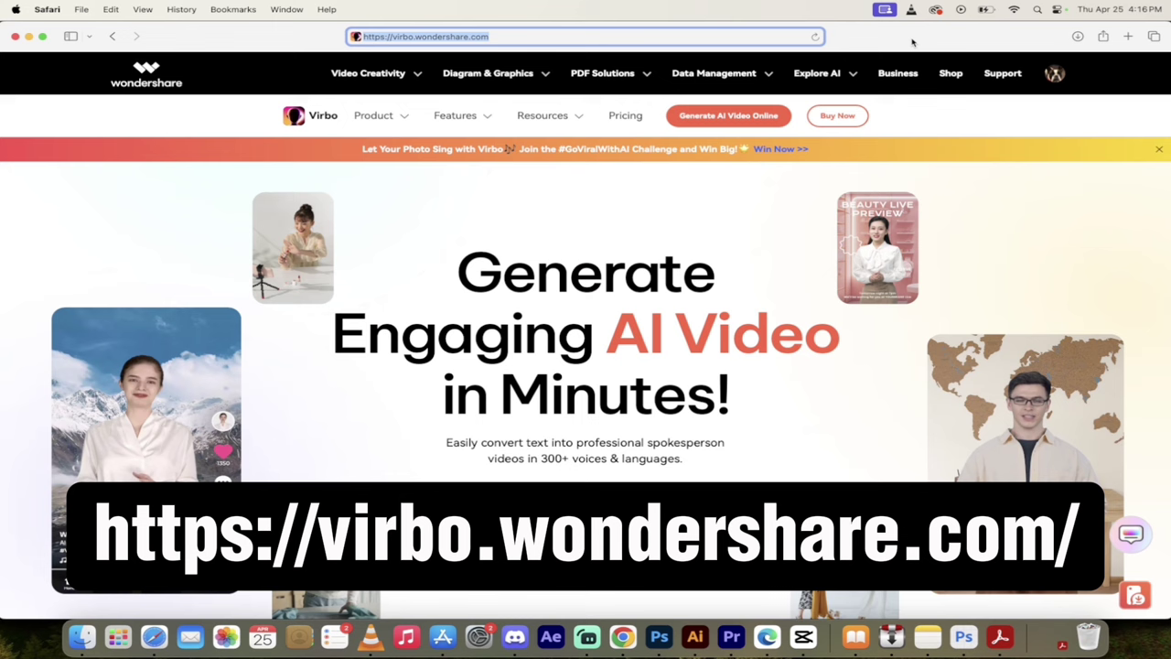
Launch the Video Translate tool from the More AI Tools card into a new tab
left_click(1057, 79)
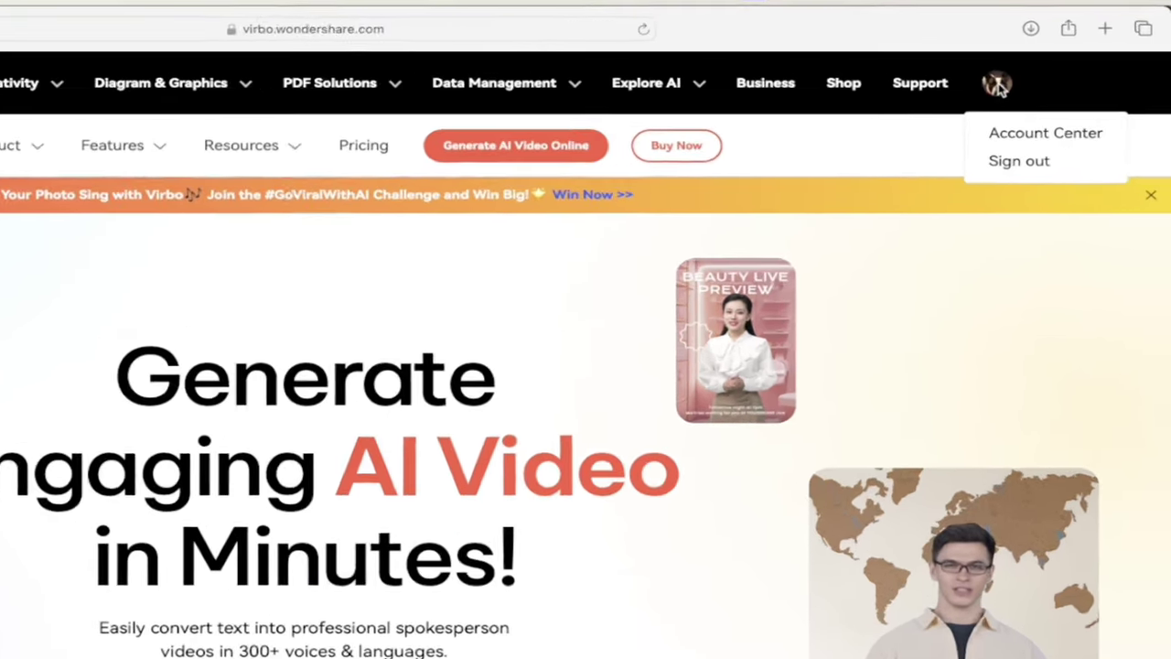
left_click(1030, 80)
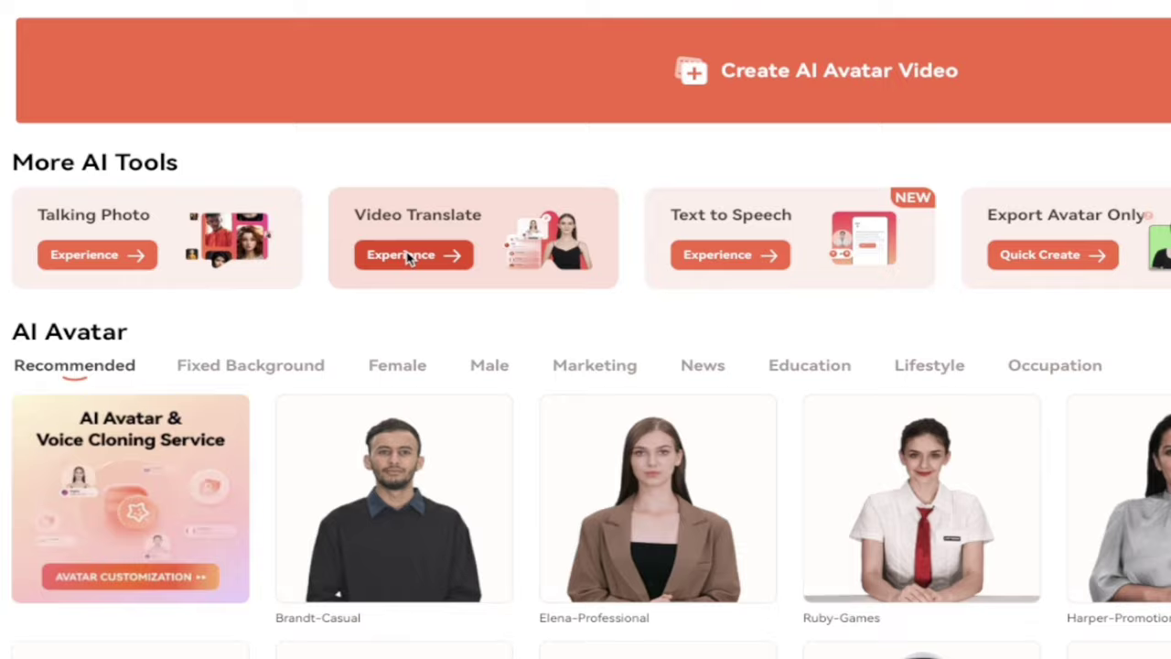
left_click(407, 256)
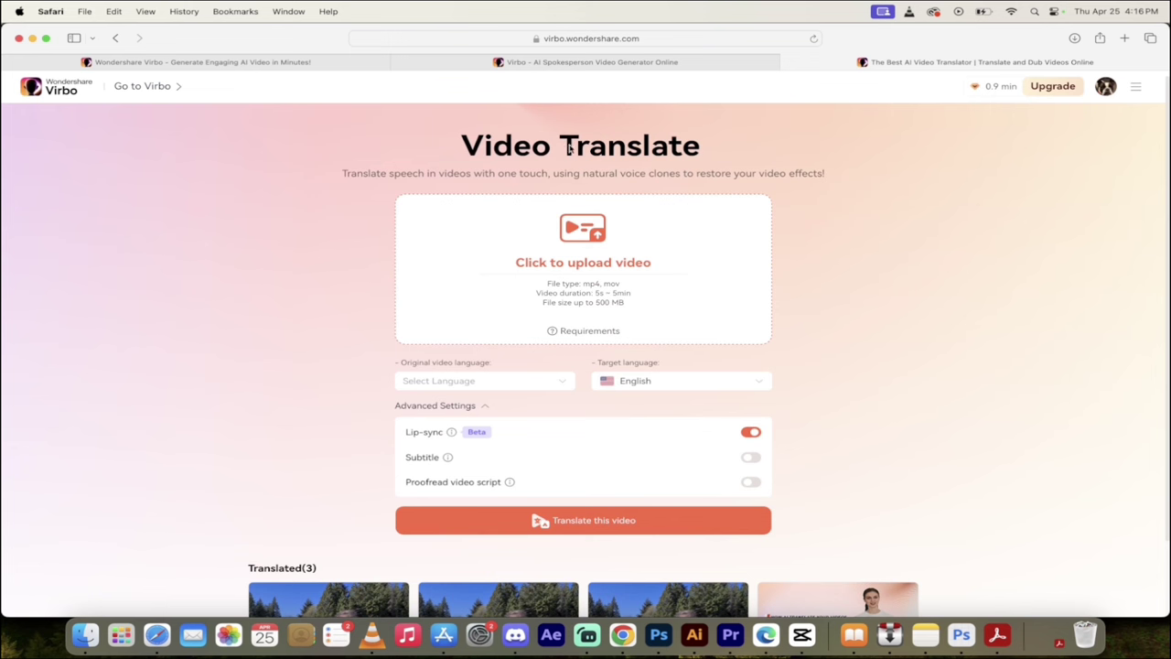
Upload GeorgeEnhanced.mp4 from the Movies folder to Video Translate
left_click(578, 263)
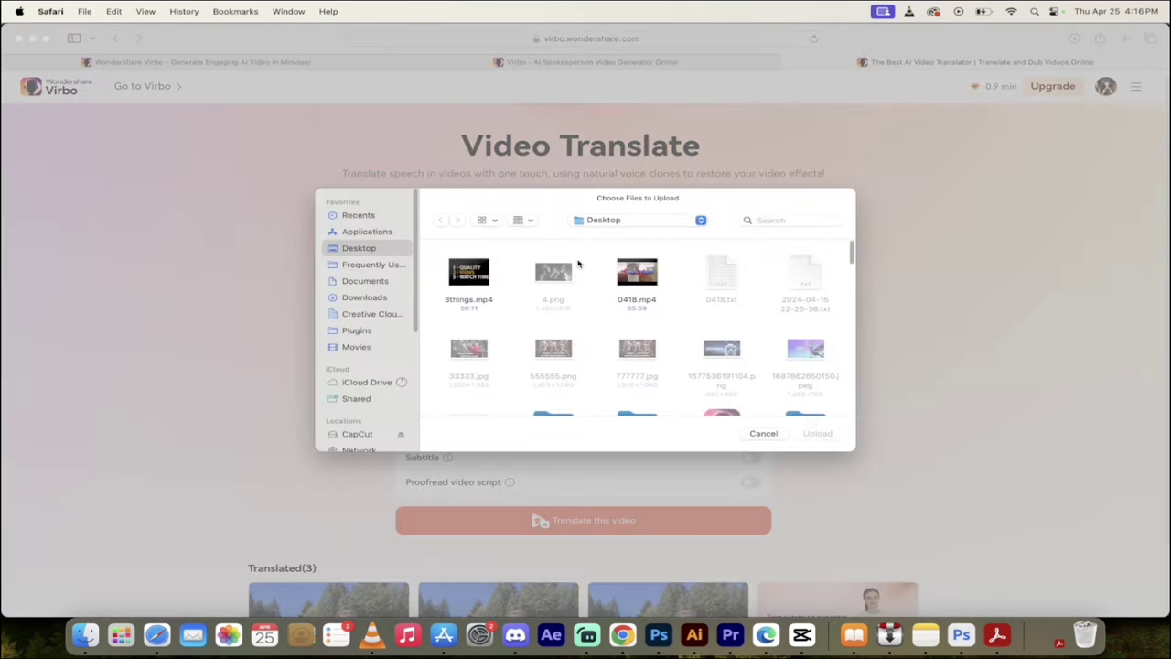
left_click(352, 347)
scroll(586, 311, "down", 3)
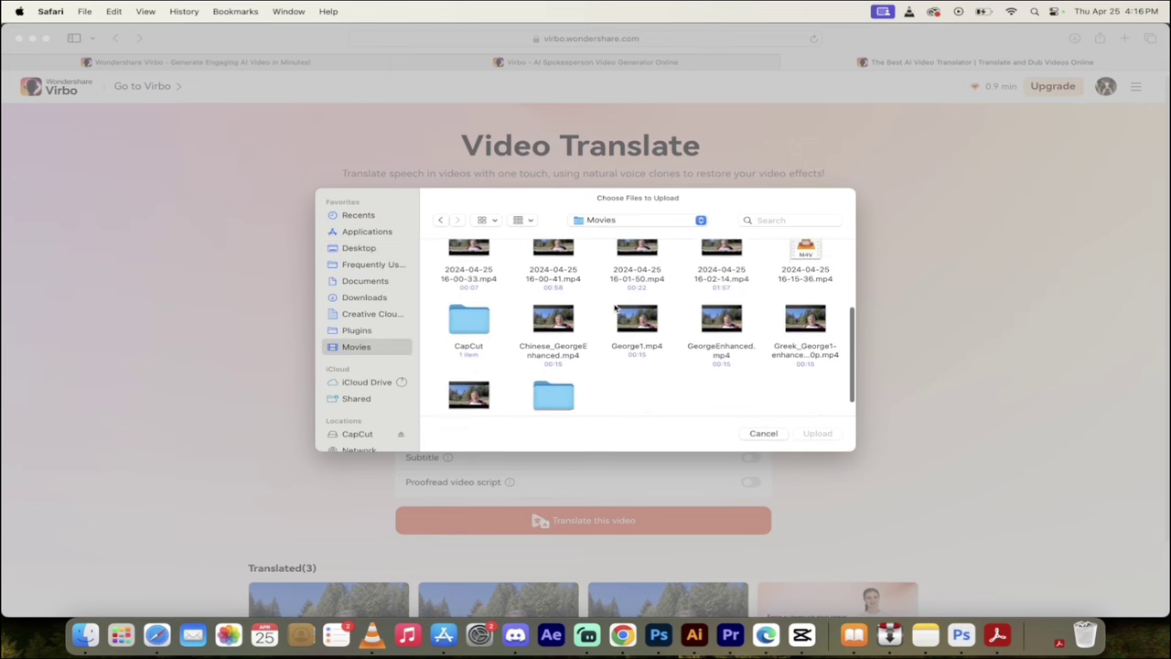
scroll(622, 311, "down", 1)
left_click(719, 318)
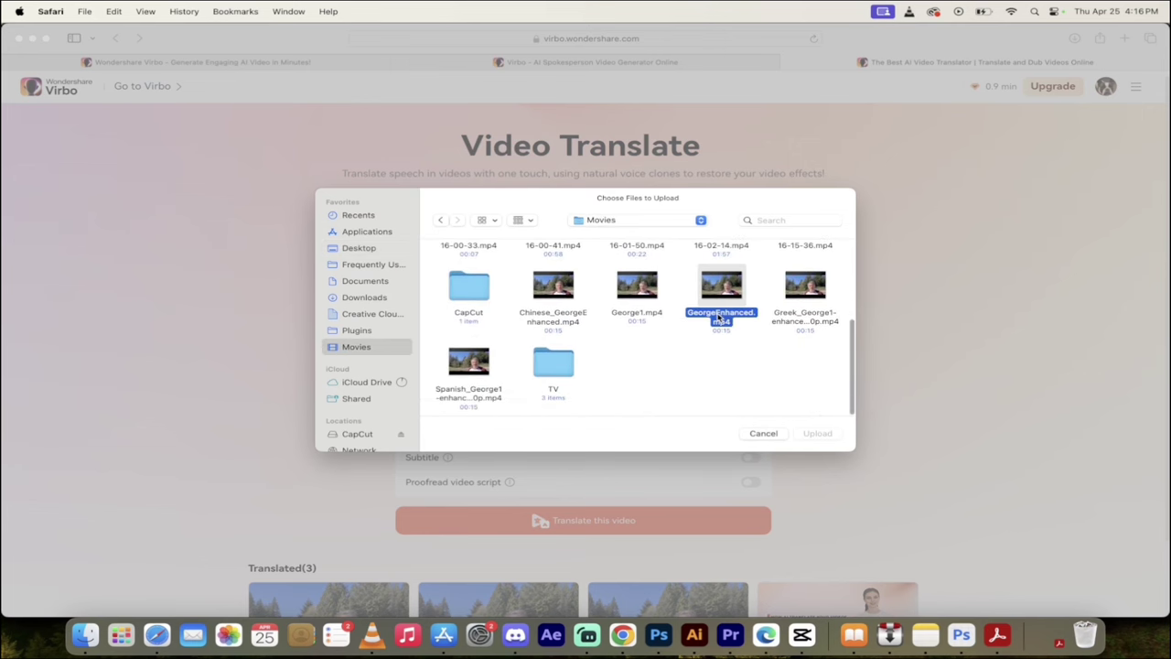
left_click(810, 434)
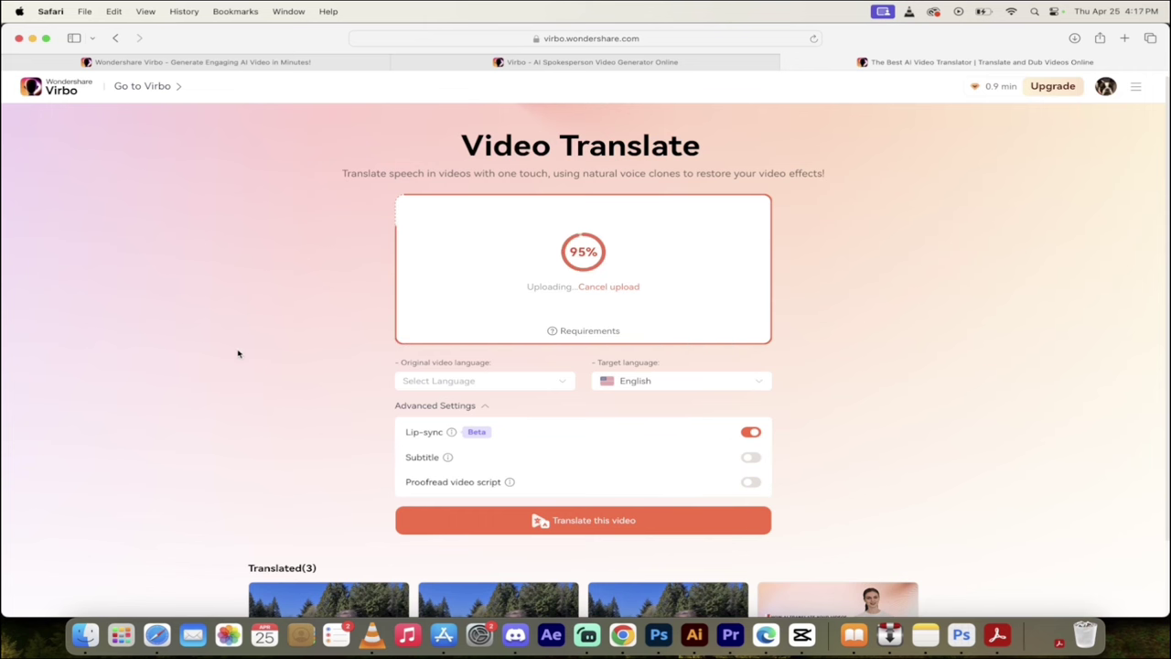
Set GeorgeEnhanced.mp4's original video language to English
scroll(335, 348, "down", 2)
scroll(356, 347, "up", 2)
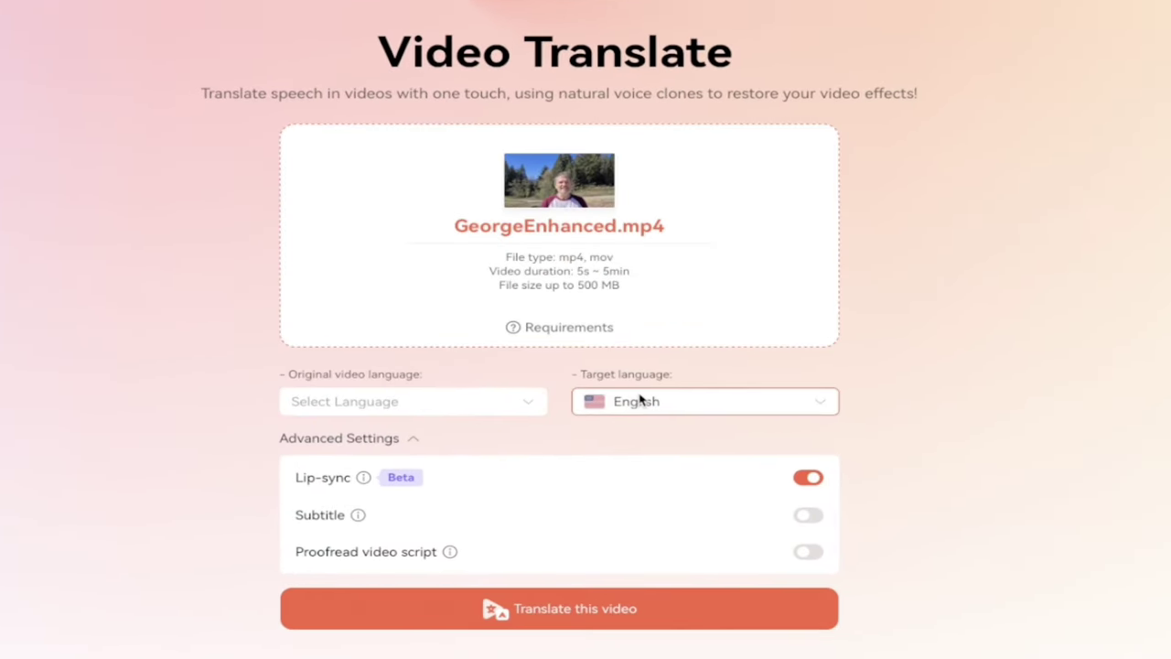
left_click(438, 408)
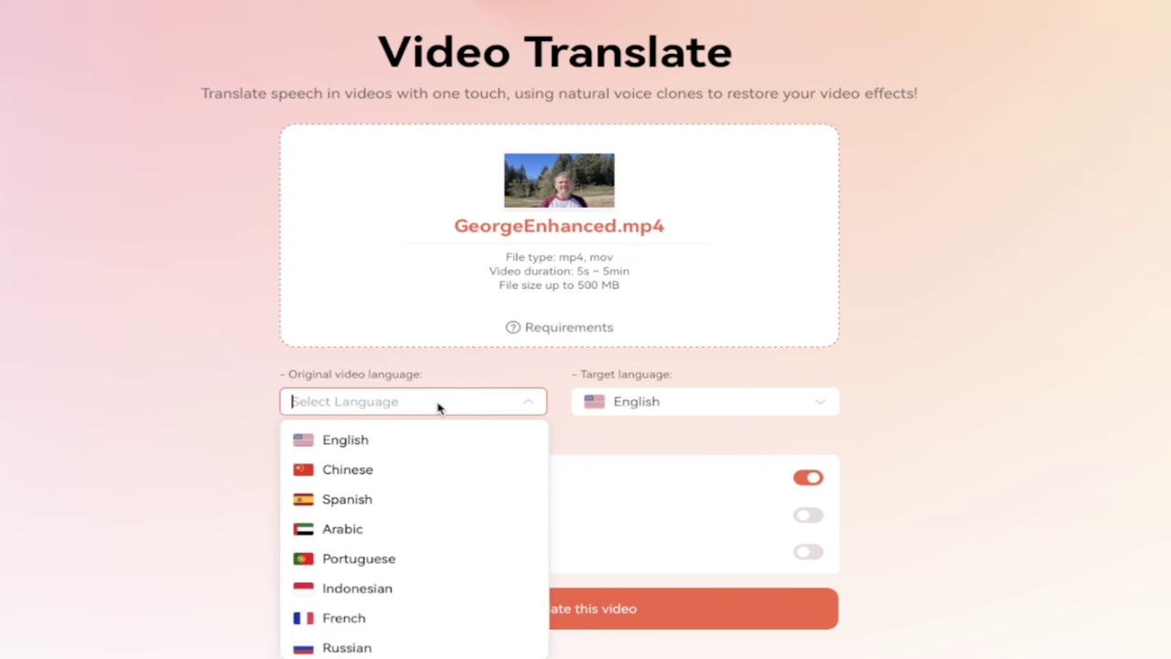
left_click(345, 444)
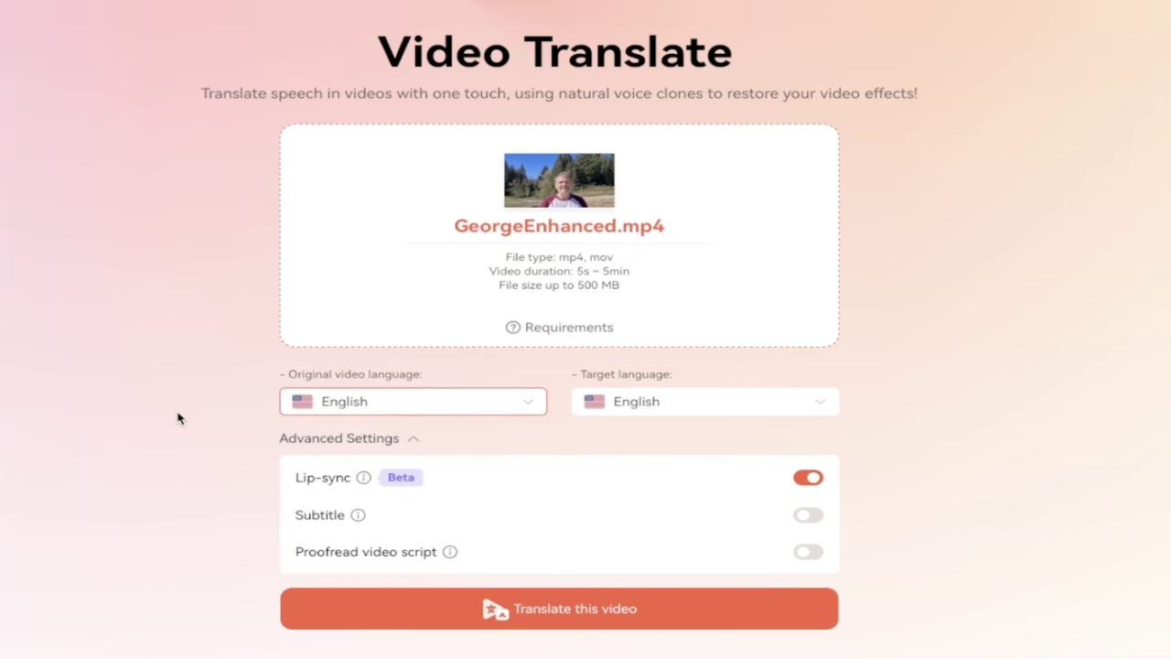
scroll(220, 403, "down", 2)
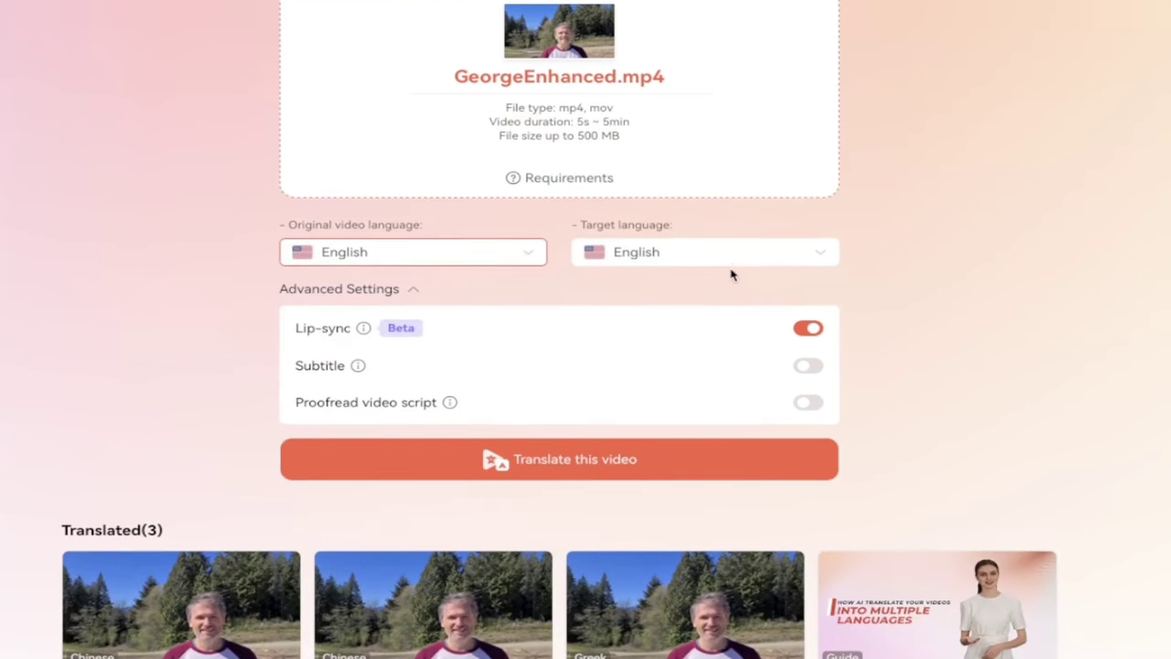
left_click(741, 261)
Pick Indonesian as the target language, keeping lip-sync switched on
scroll(701, 326, "up", 1)
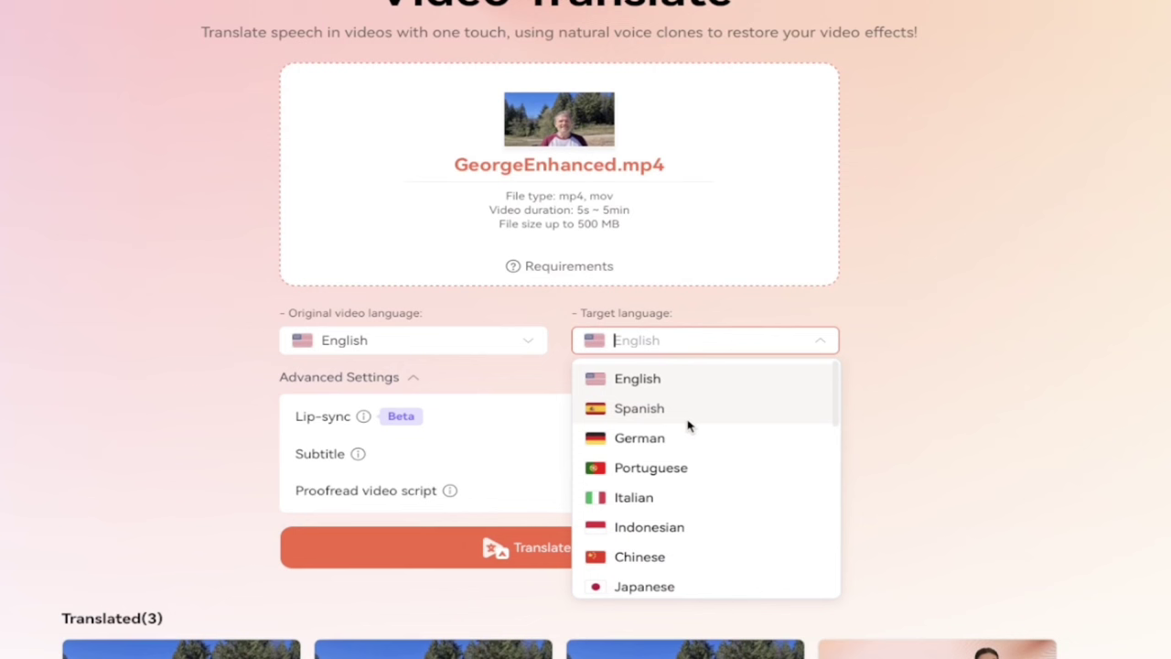
scroll(703, 541, "down", 5)
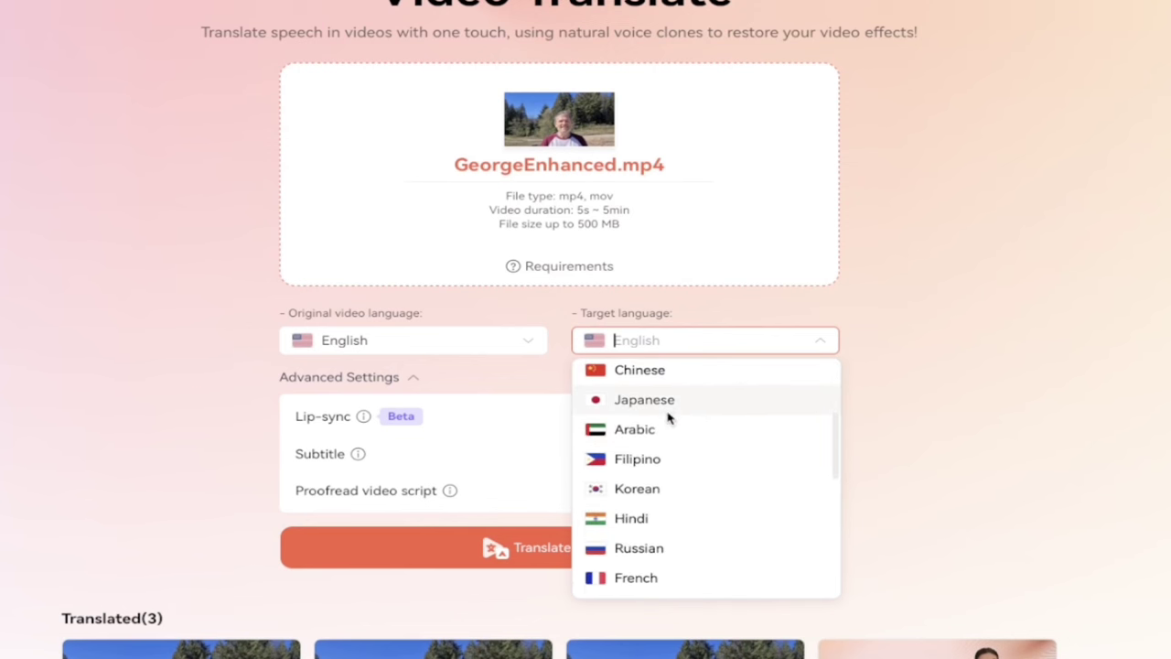
scroll(662, 444, "down", 2)
scroll(662, 444, "down", 3)
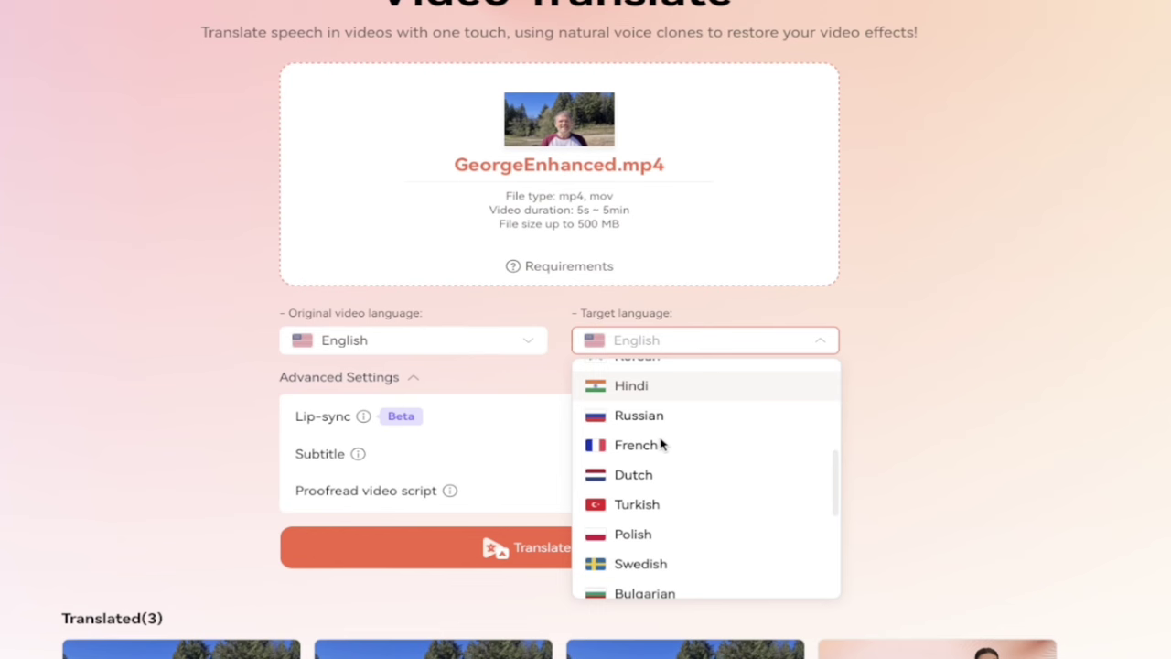
scroll(661, 443, "down", 3)
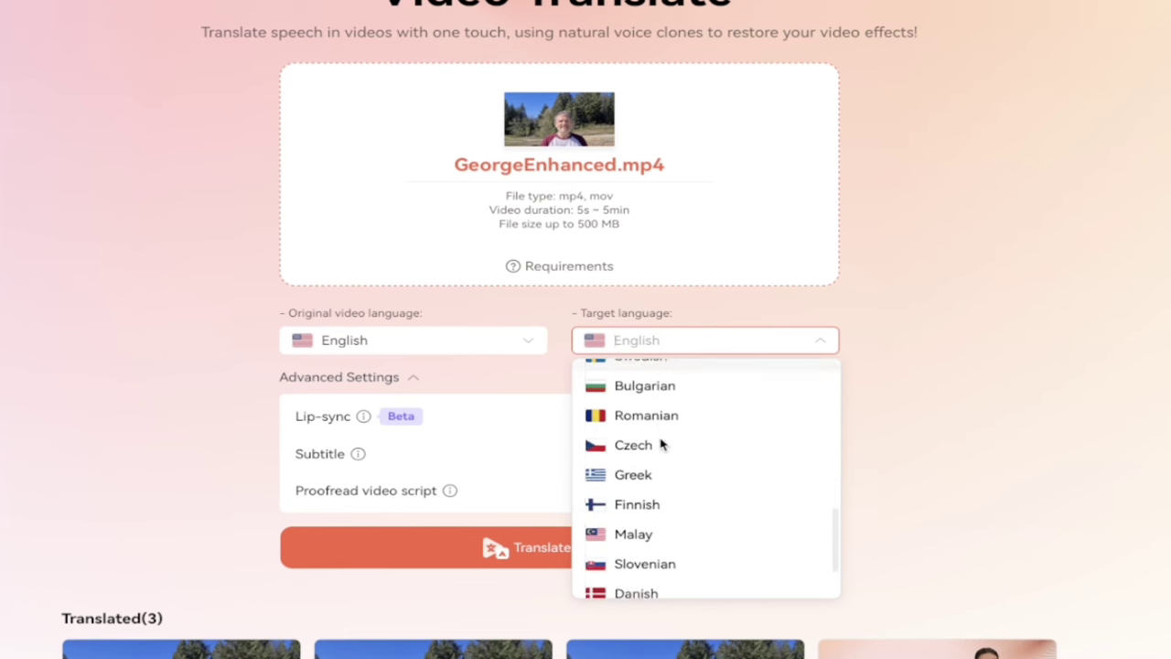
scroll(662, 444, "up", 5)
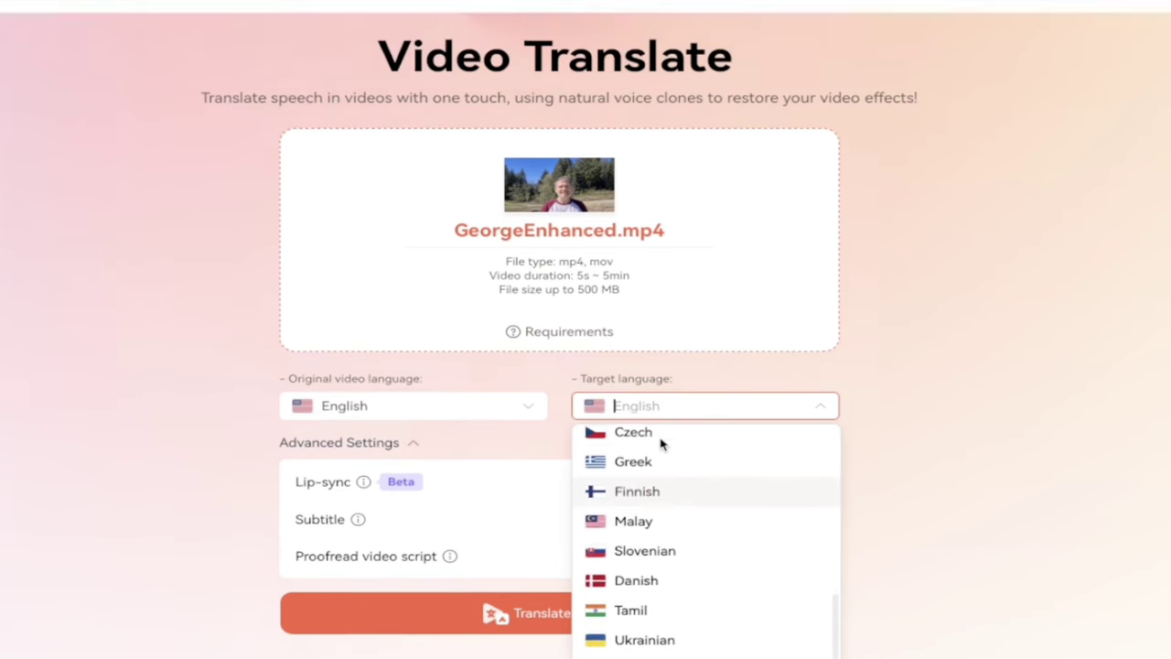
scroll(662, 480, "up", 5)
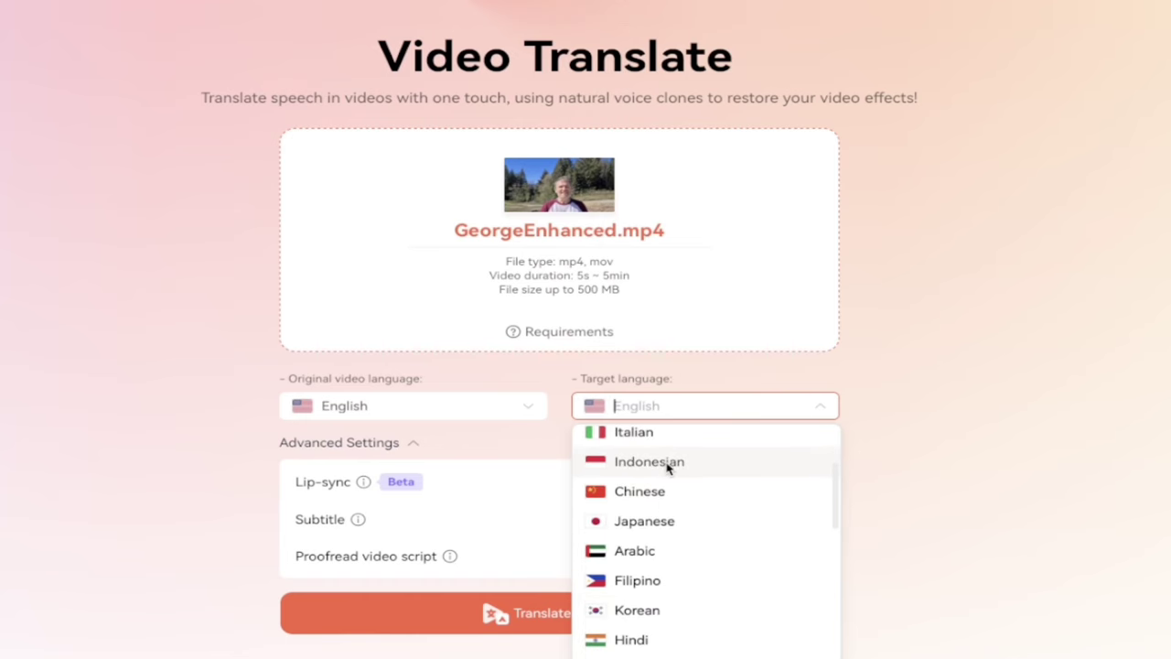
left_click(666, 466)
scroll(960, 429, "down", 1)
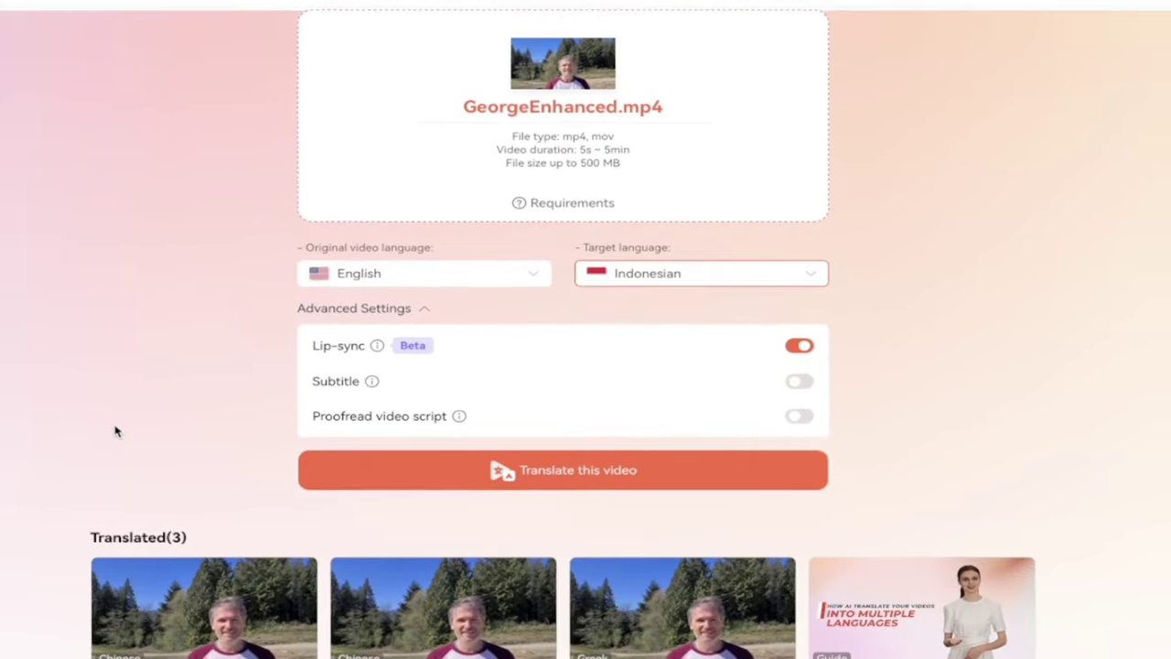
mouse_move(362, 385)
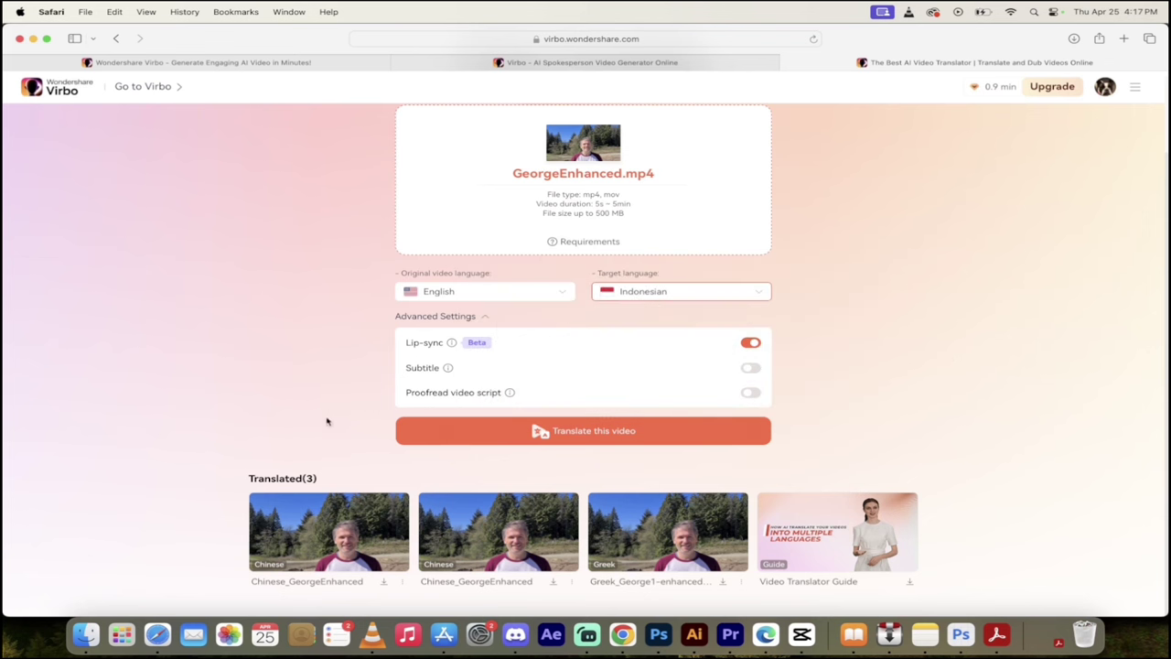
left_click(581, 430)
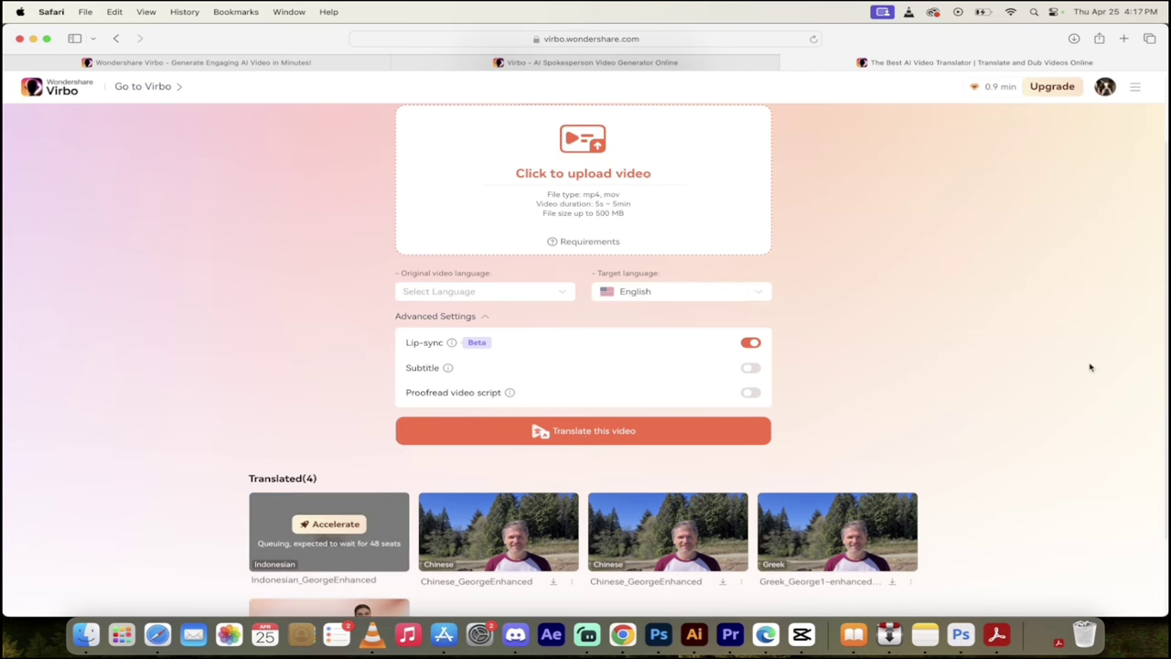
scroll(1007, 362, "down", 3)
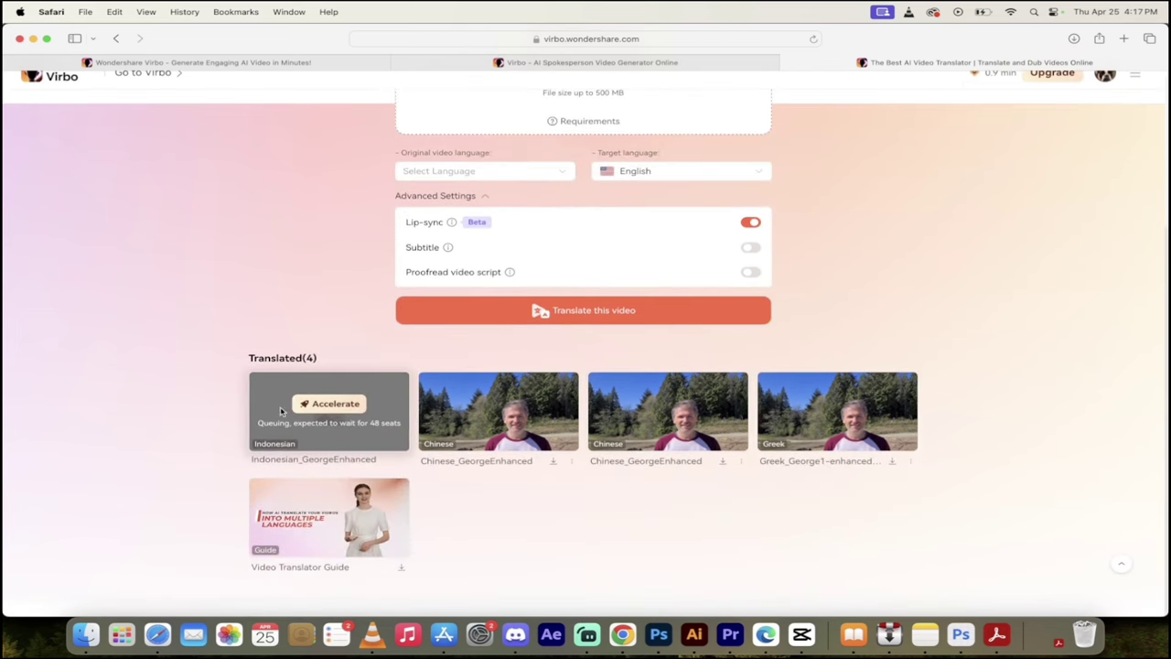
scroll(295, 409, "up", 3)
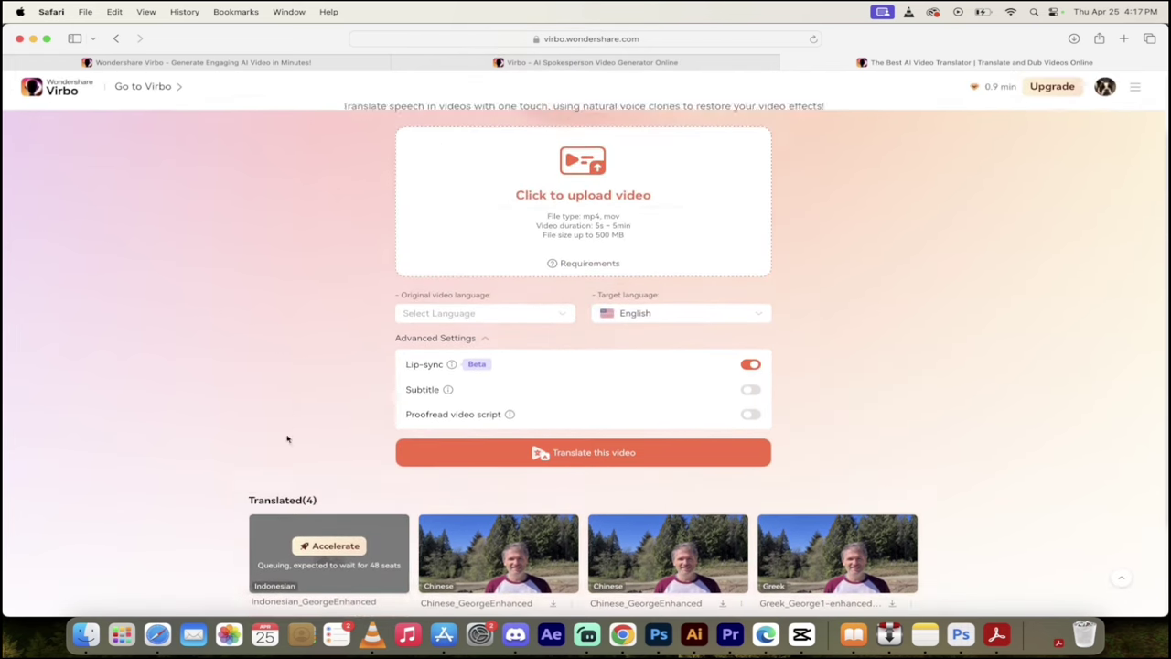
scroll(265, 467, "down", 2)
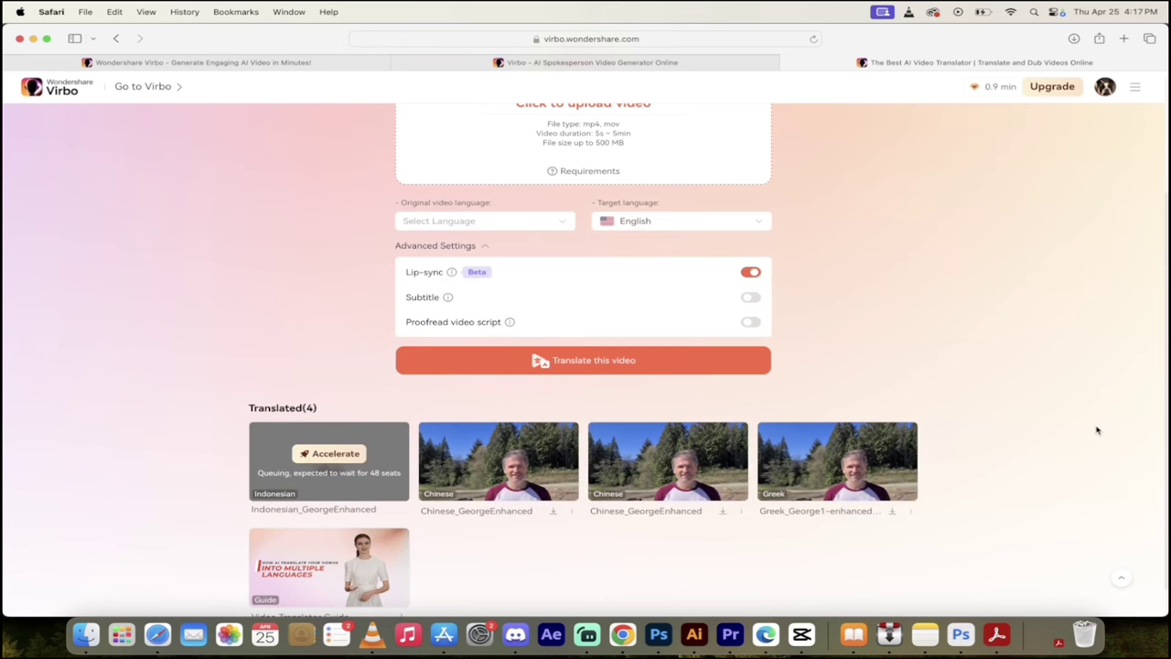
scroll(1098, 428, "up", 4)
scroll(1098, 428, "down", 4)
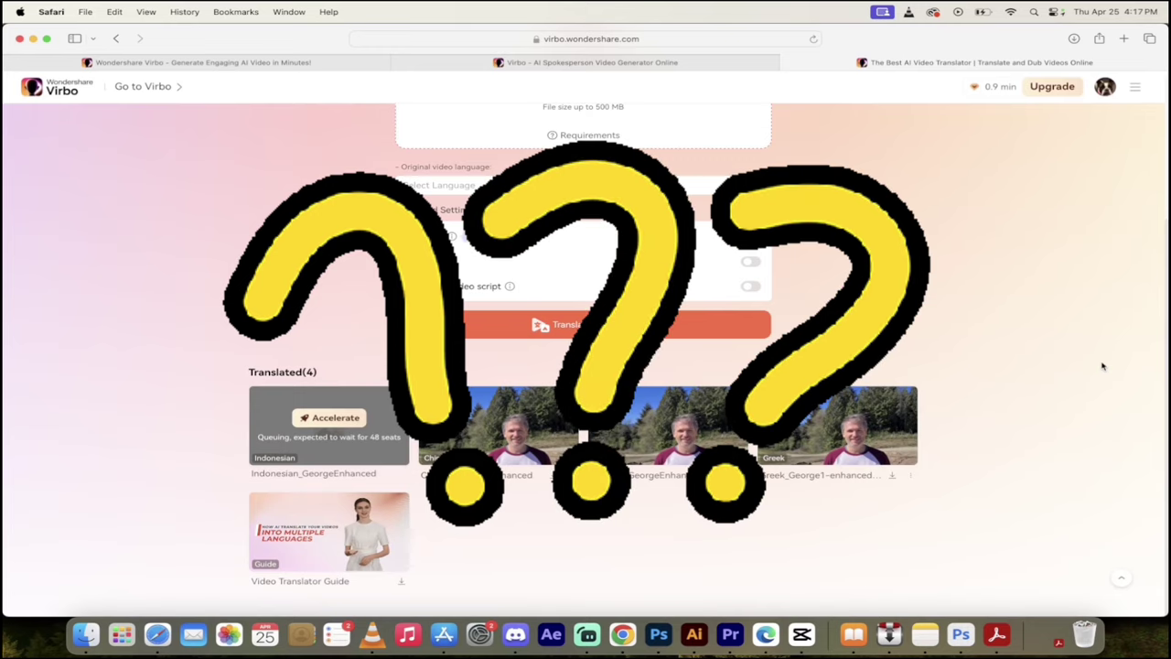
scroll(1102, 368, "up", 4)
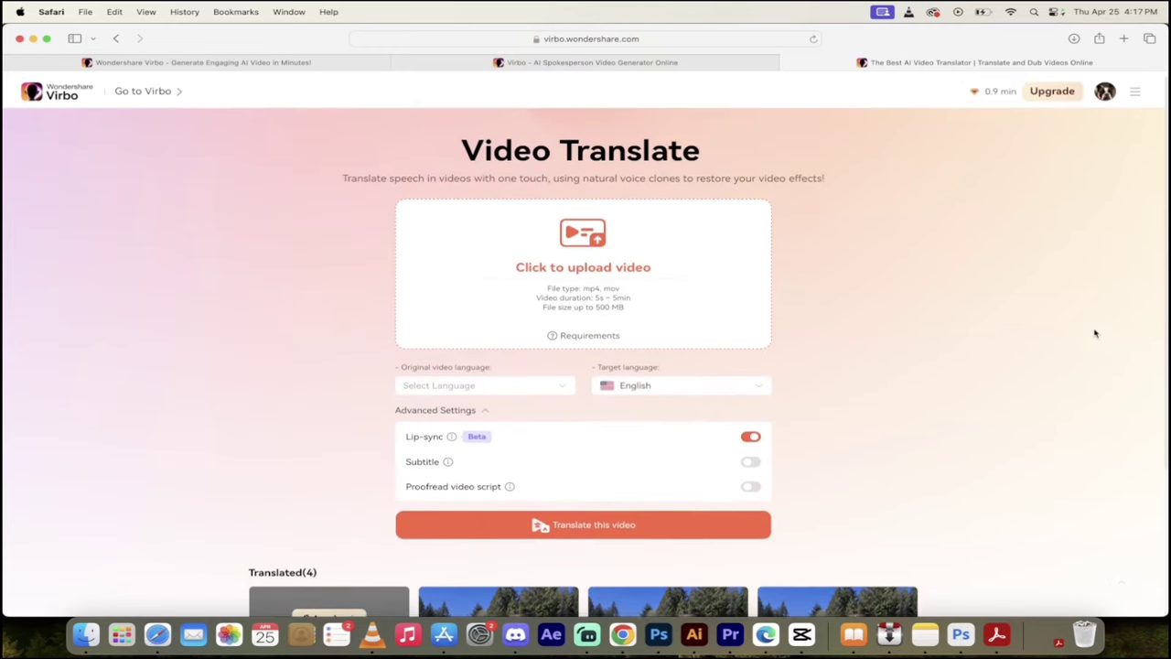
Show the US$19.9/mo Best Value Plan offer via the 0.9 min credits counter
left_click(1000, 89)
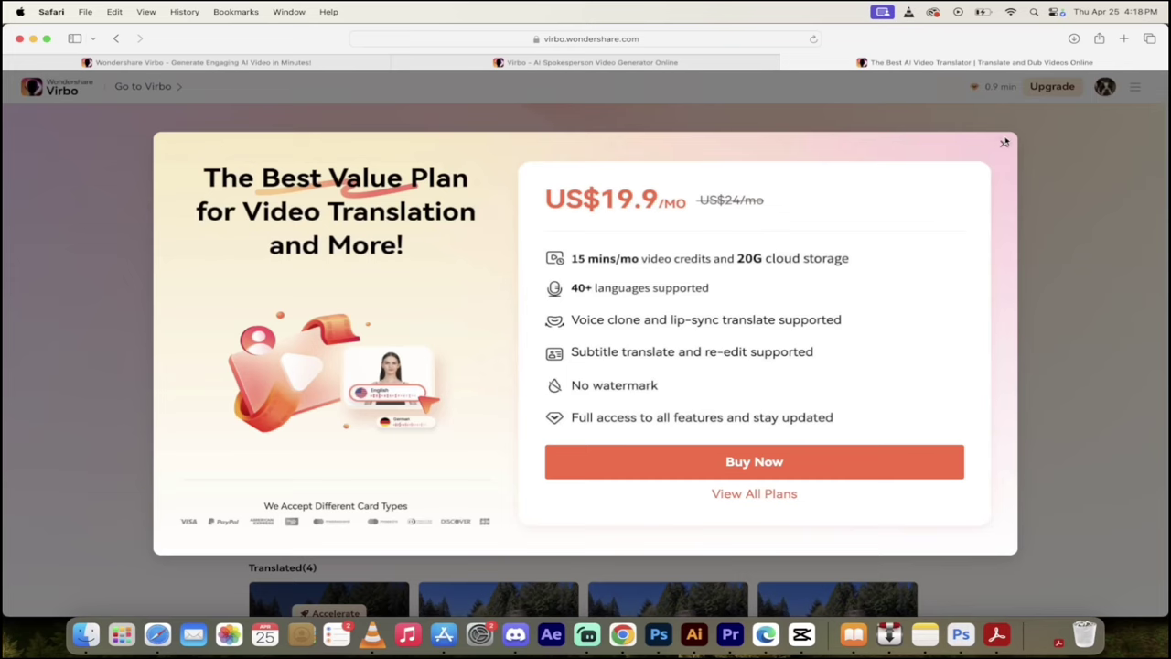
Dismiss the pricing offer popup and browse the Virbo page
left_click(1004, 143)
scroll(1019, 275, "down", 2)
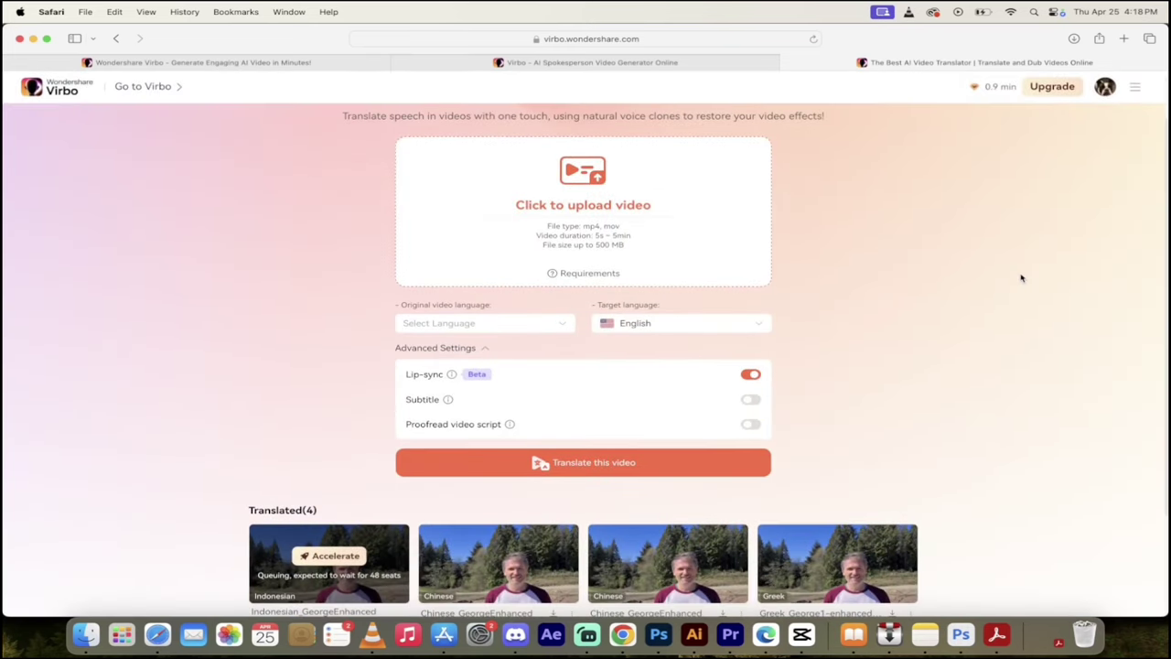
scroll(1022, 278, "down", 3)
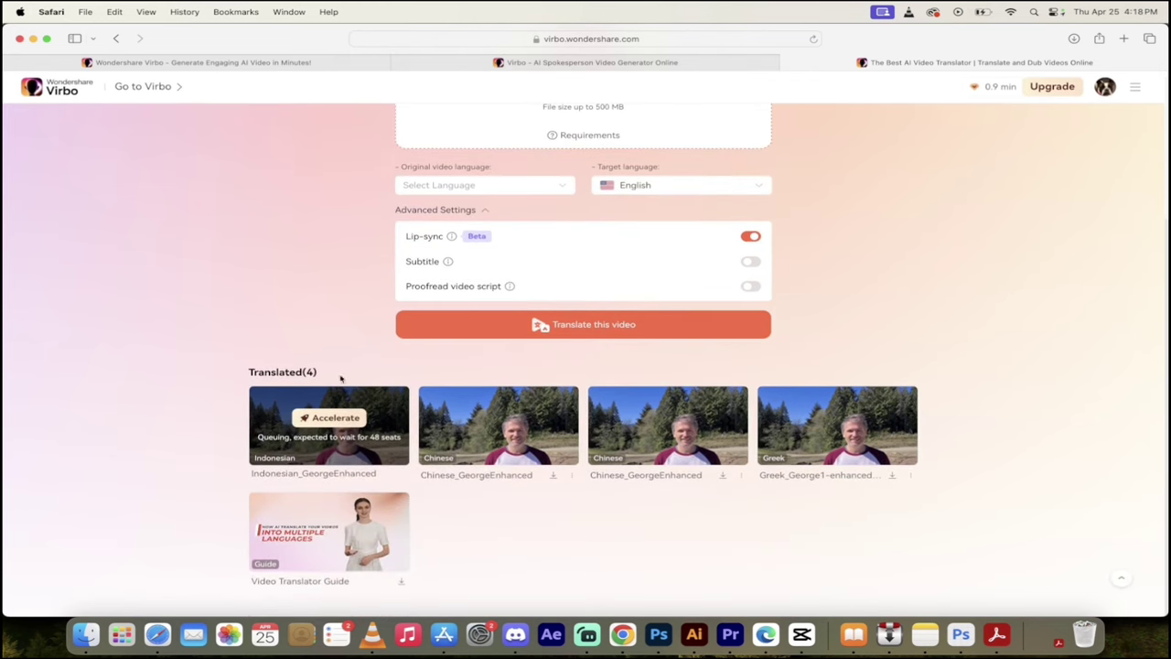
scroll(1012, 254, "up", 4)
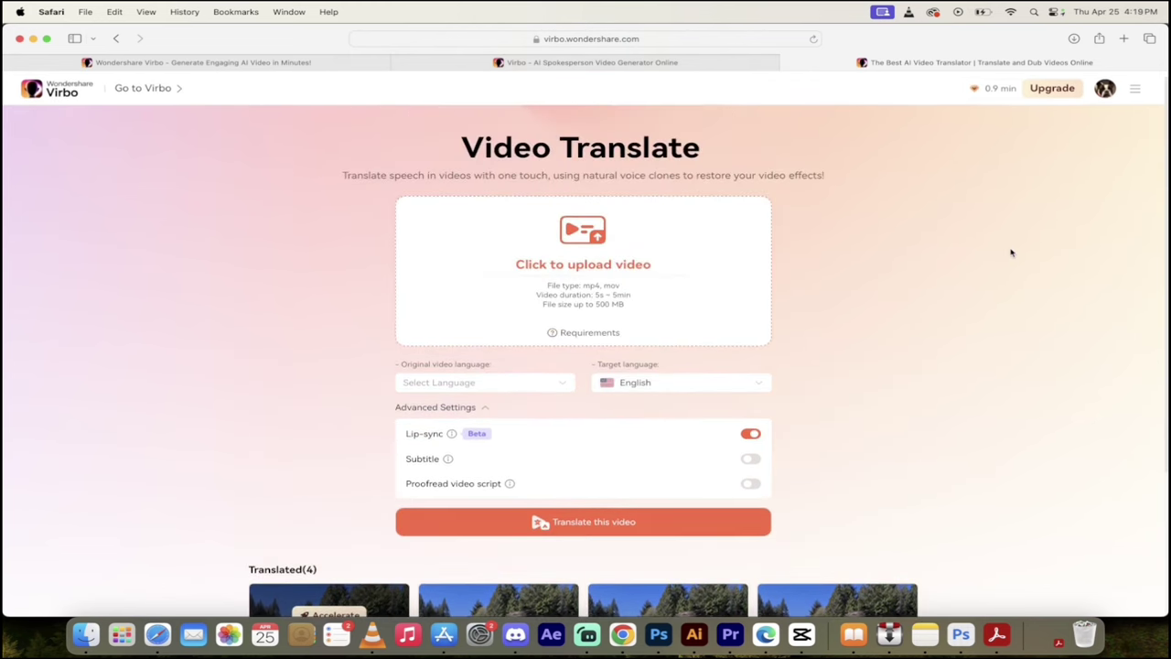
Check the account's remaining translation minutes in Benefit Details, then find Indonesian_GeorgeEnhanced in the Translated list
left_click(995, 89)
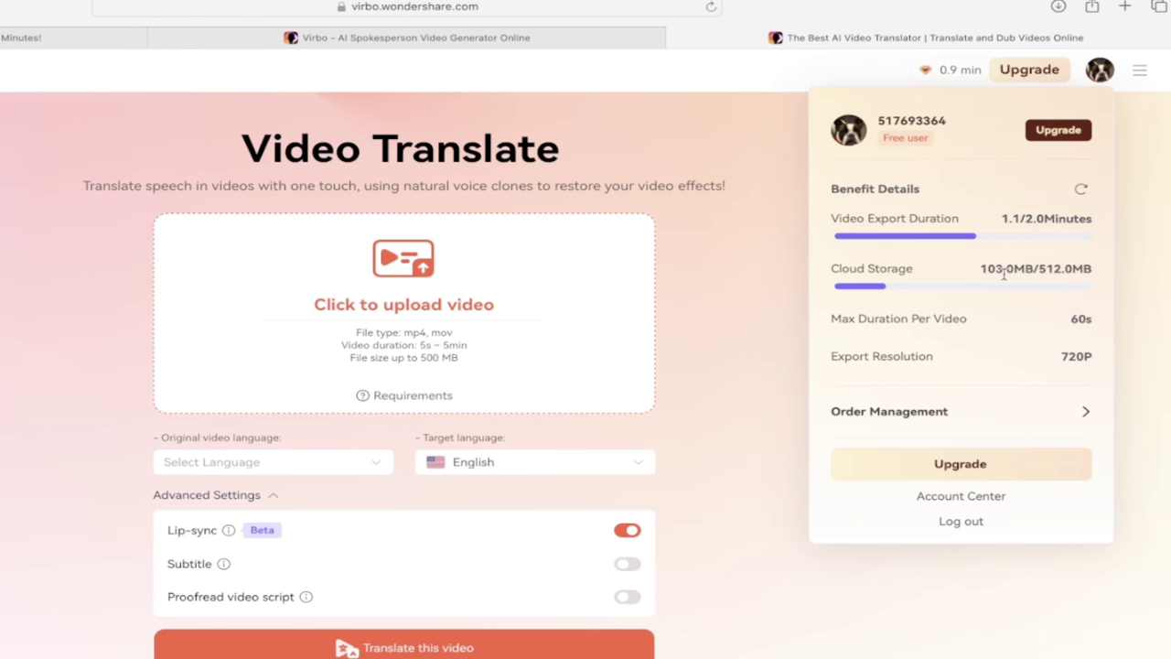
scroll(1002, 280, "down", 1)
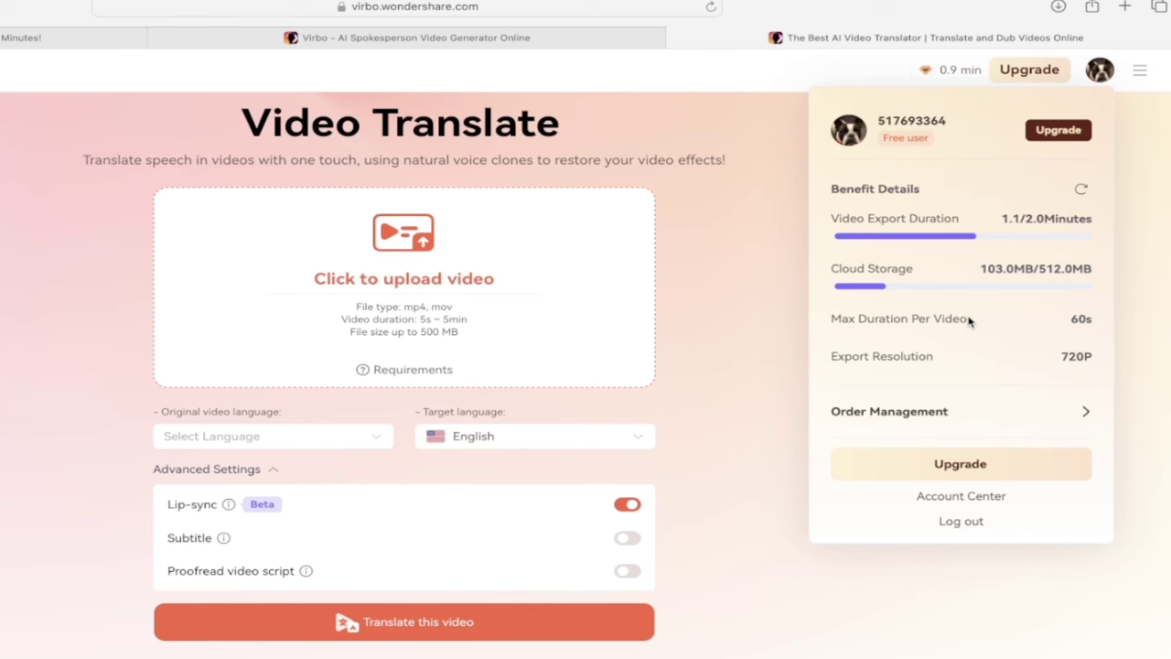
scroll(970, 321, "down", 1)
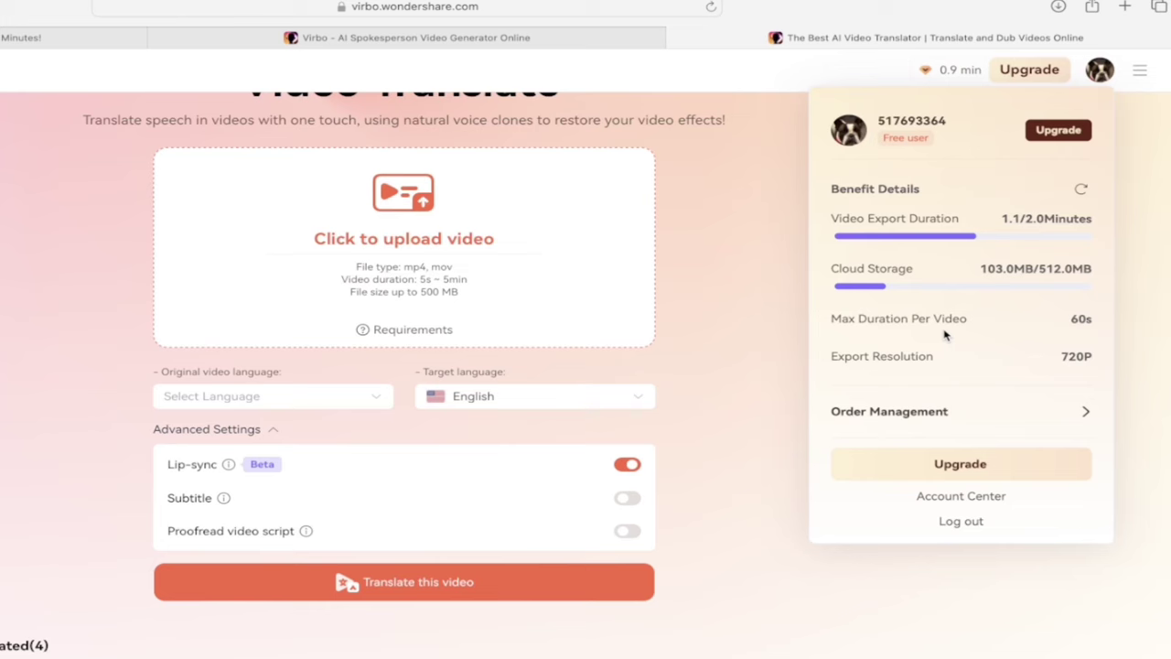
scroll(951, 325, "down", 2)
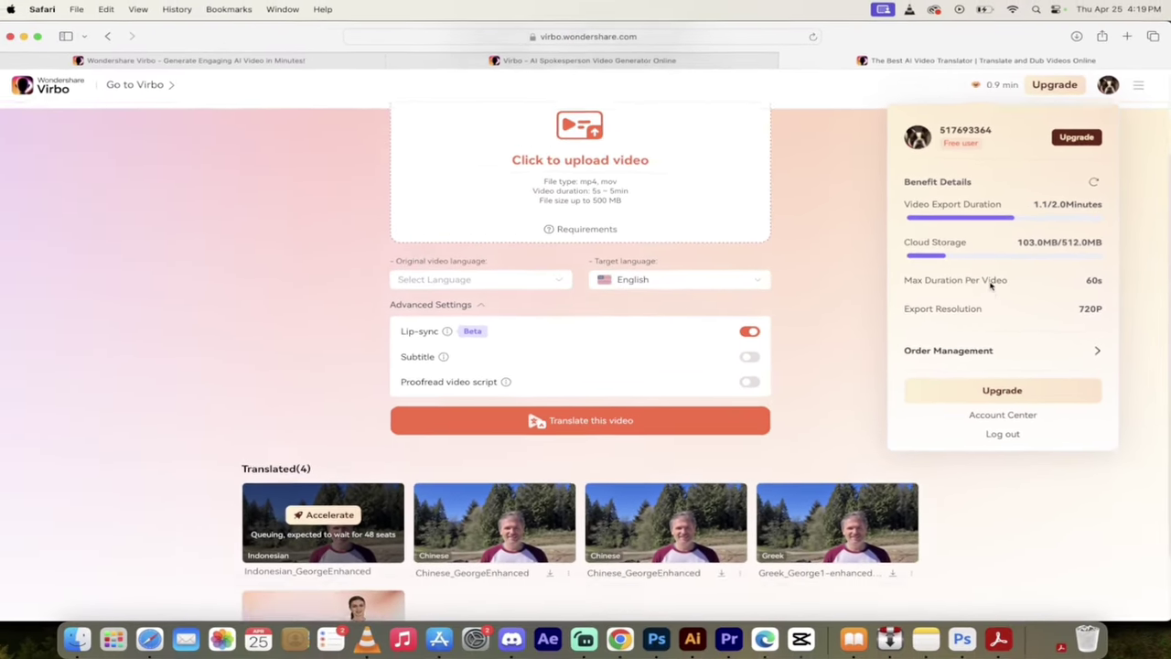
scroll(991, 285, "up", 1)
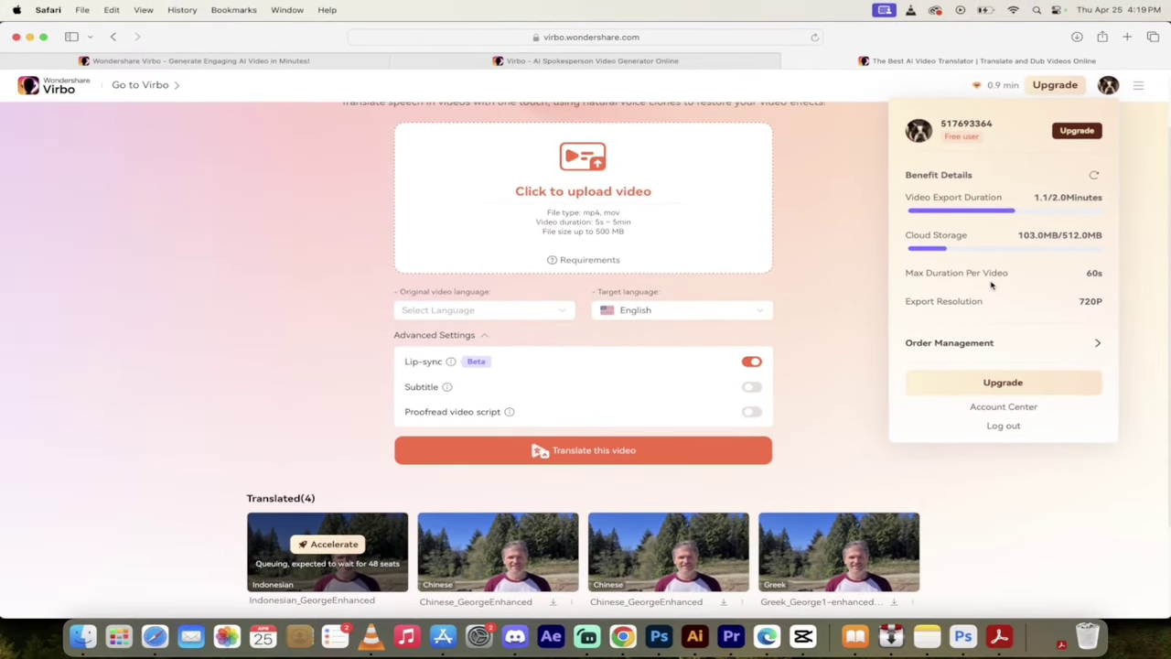
scroll(855, 329, "down", 3)
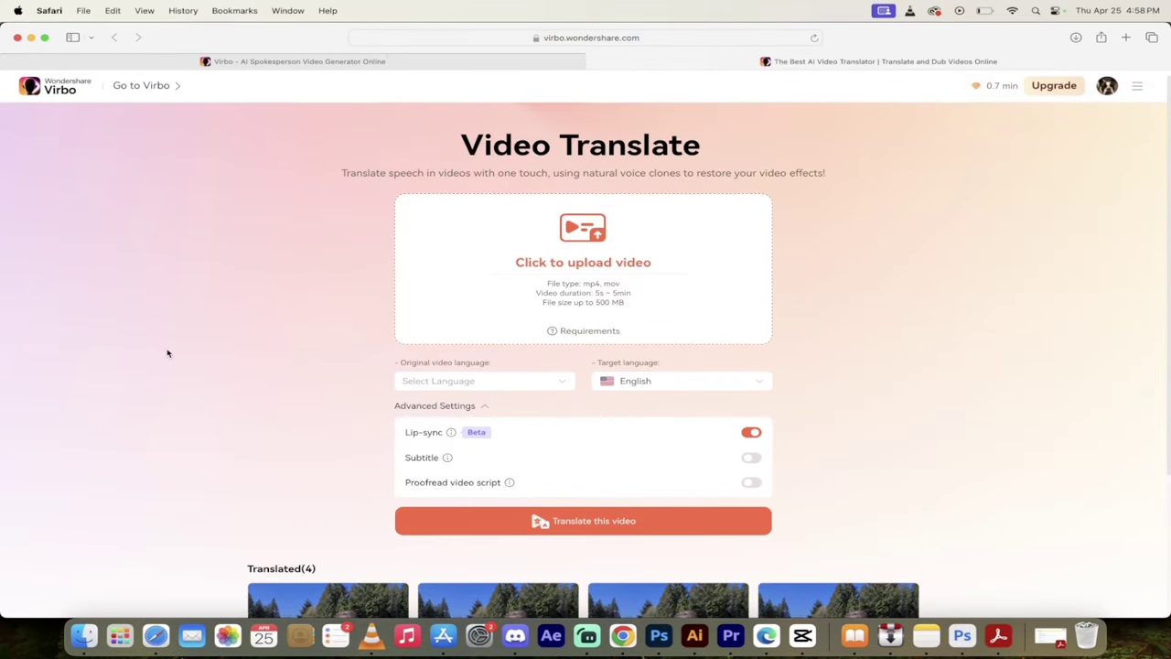
scroll(168, 353, "down", 5)
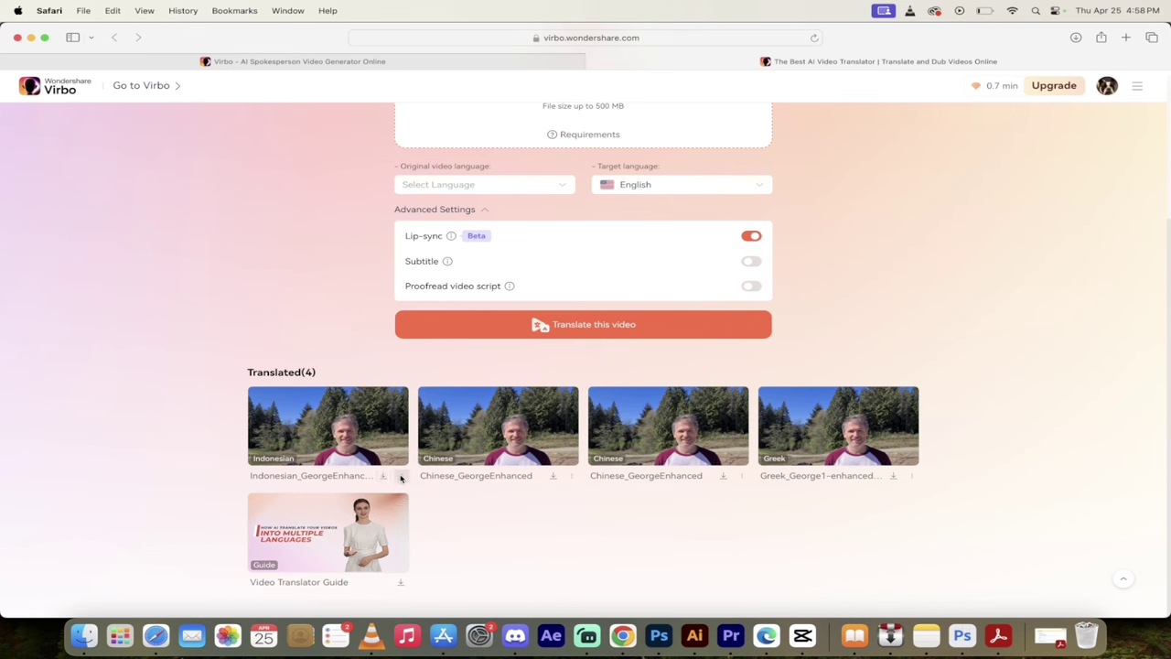
Download the Indonesian_GeorgeEnhanced translation and watch its progress in Safari's downloads list
left_click(400, 476)
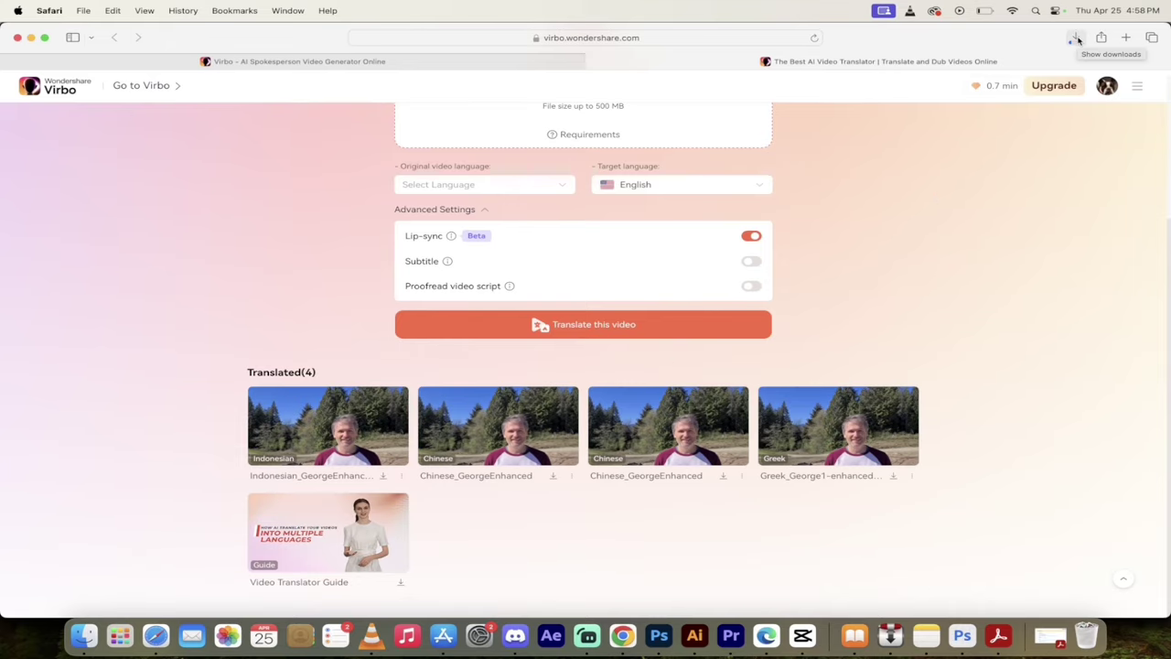
left_click(1078, 39)
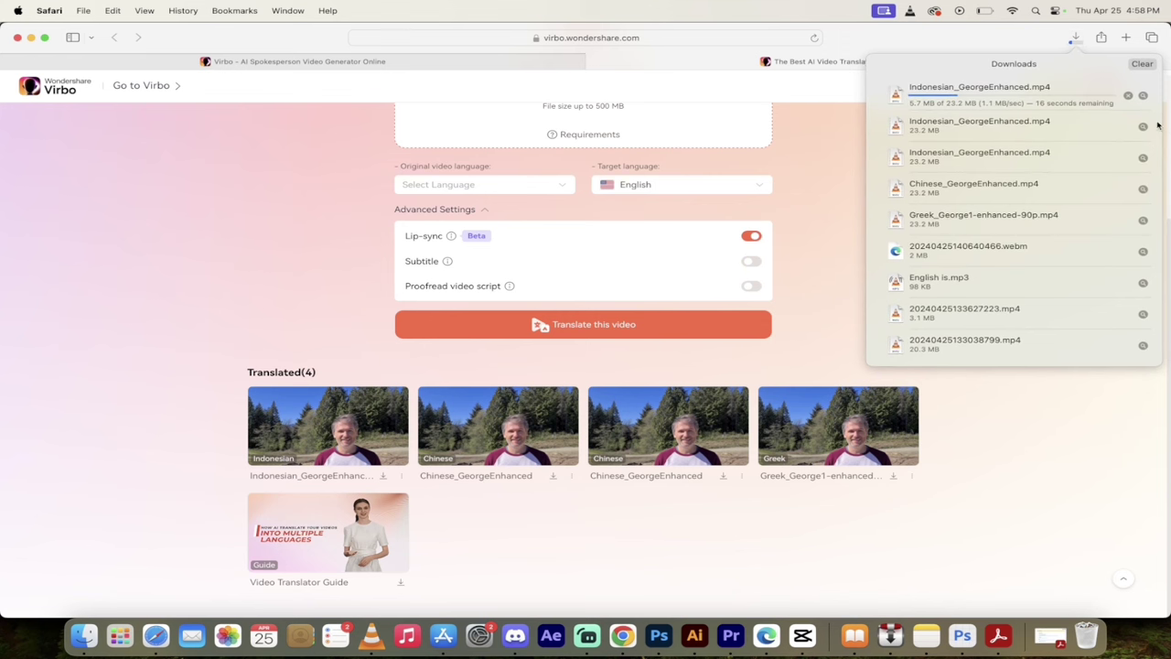
Reveal Indonesian_GeorgeEnhanced.mp4 in Finder's Movies folder and play it in VLC
left_click(1143, 129)
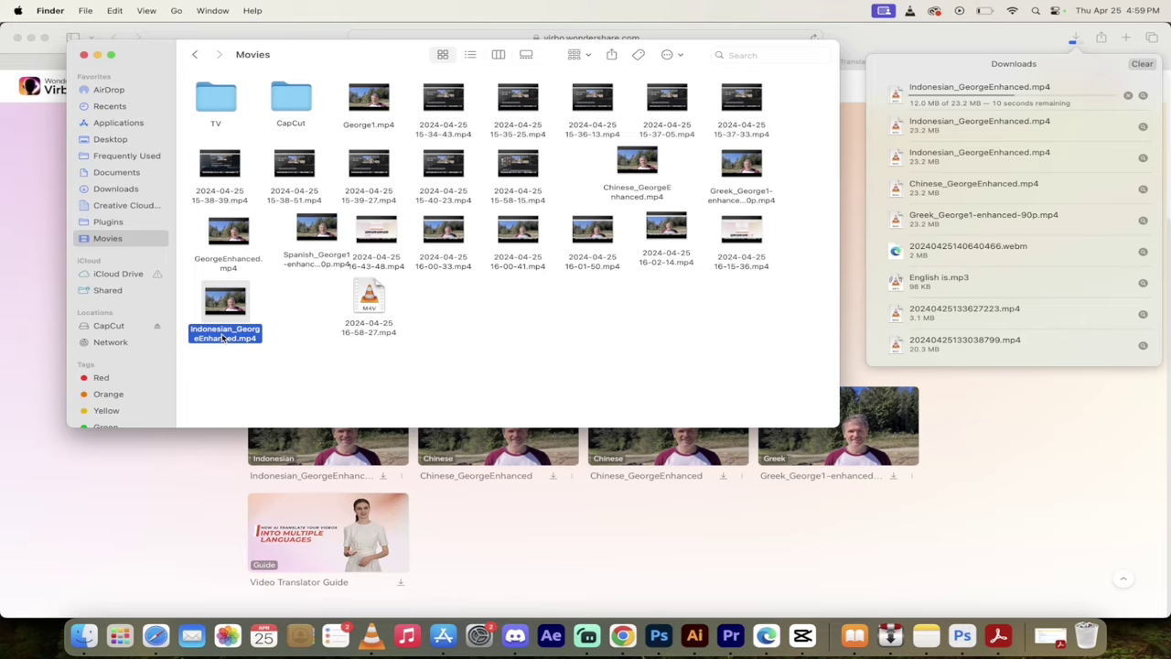
double_click(222, 333)
scroll(222, 338, "up", 5)
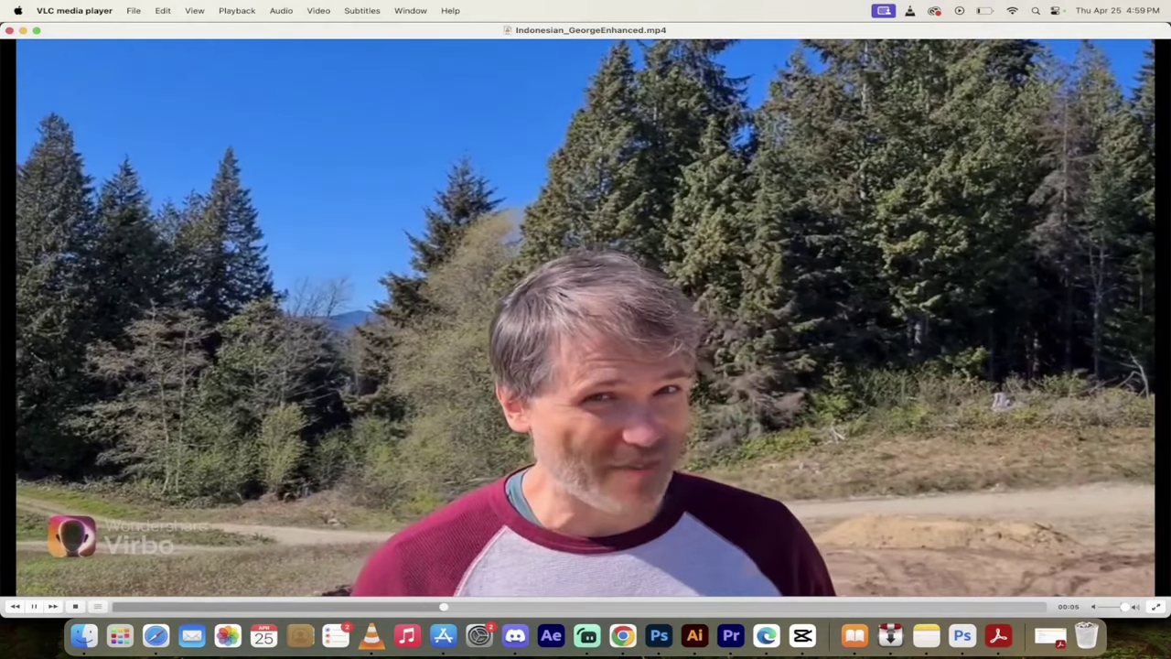
Pause Indonesian_GeorgeEnhanced.mp4 at 00:06 and bring the VLC player window to the front
key("space")
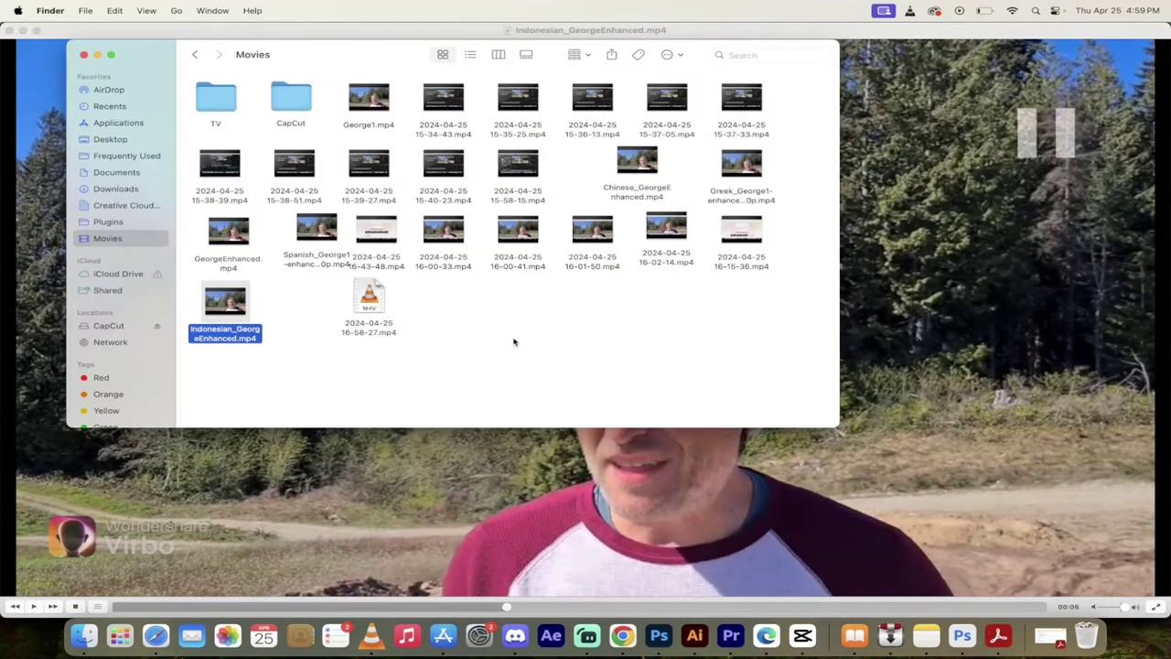
left_click(644, 561)
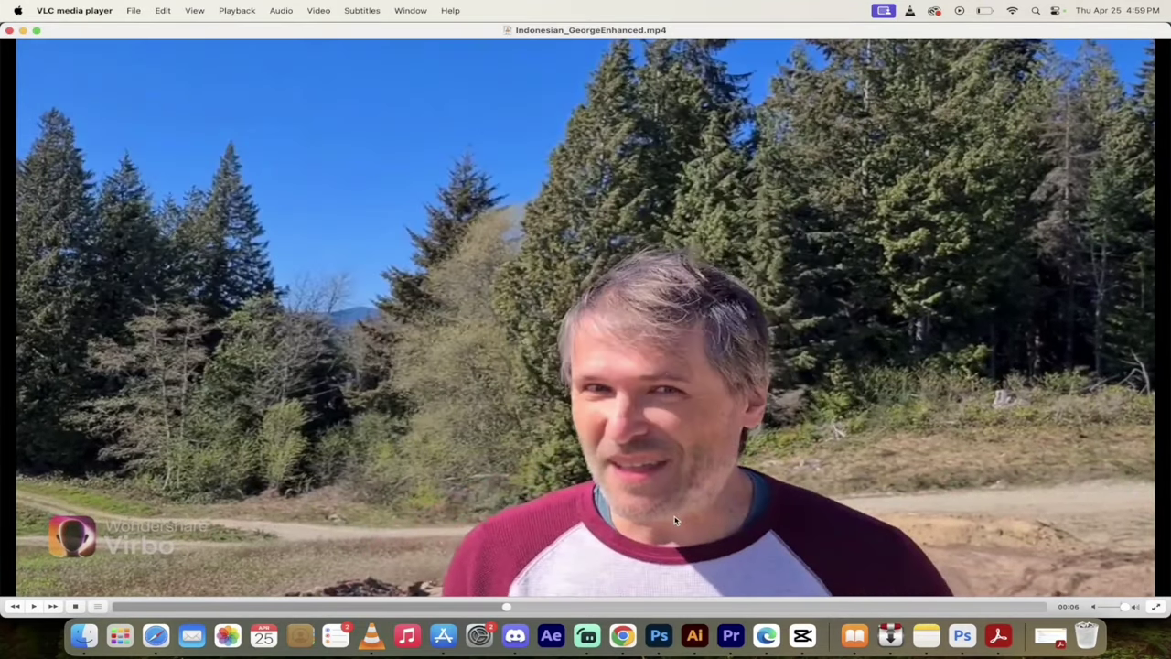